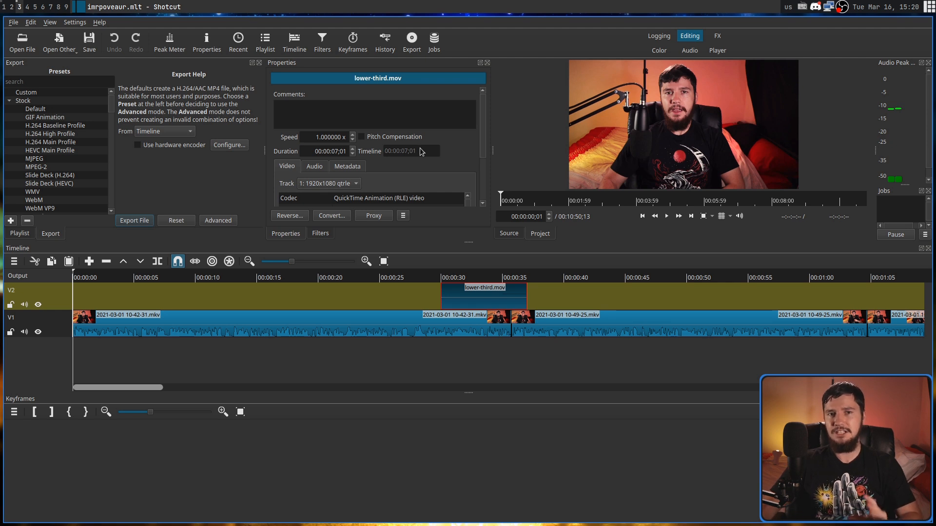
- Select the first clip on track V1 and start adding a filter to it
click(409, 302)
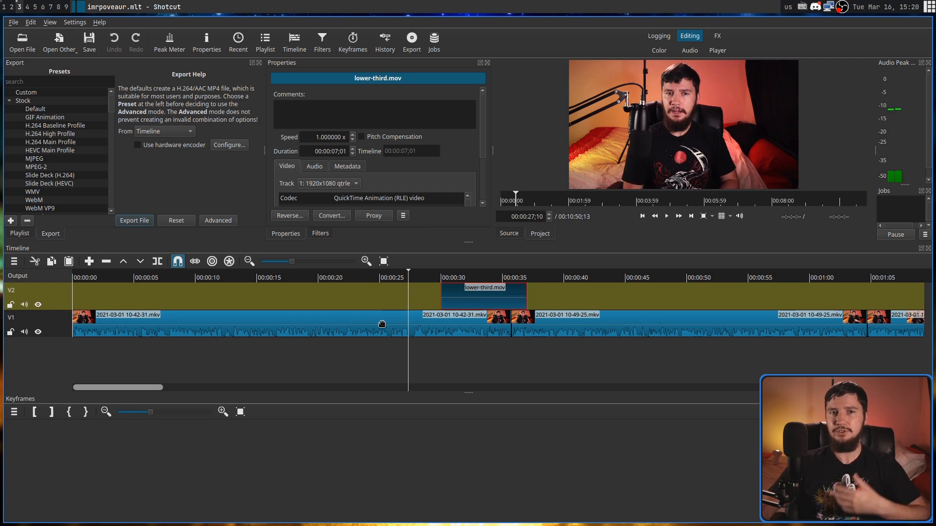
click(387, 321)
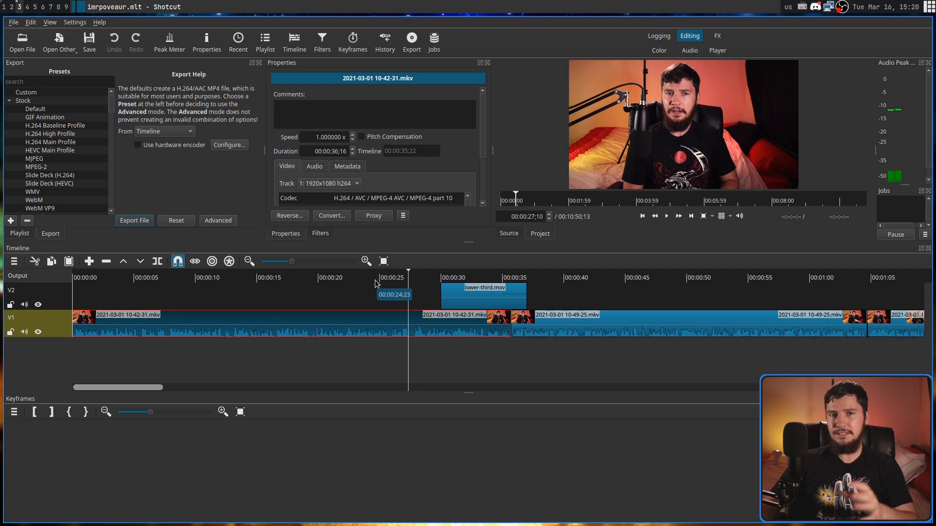
click(326, 234)
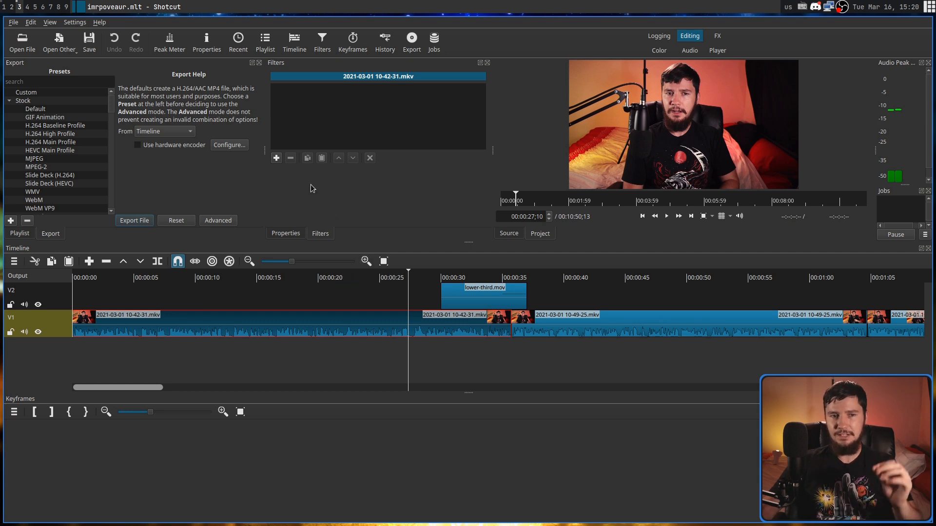
click(276, 158)
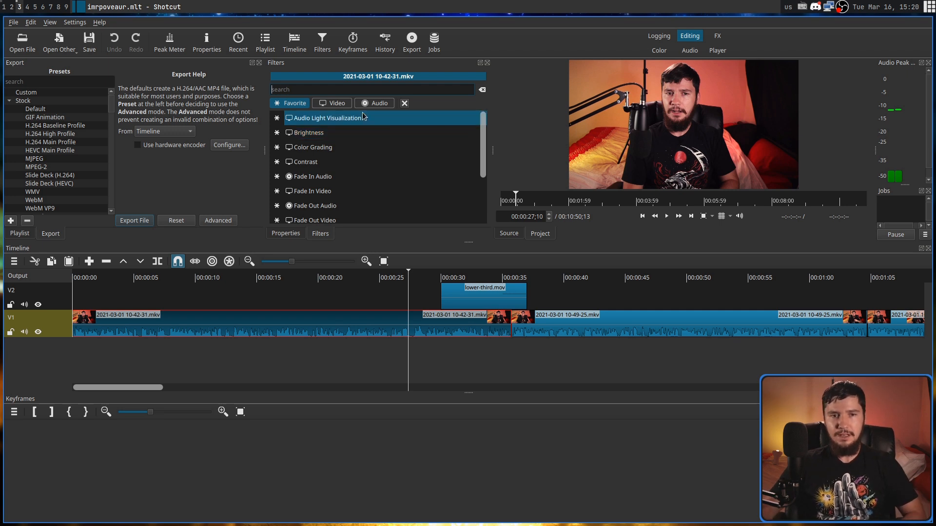
- Look through the favorite, video and audio filter categories available for the clip
click(332, 105)
click(378, 107)
click(296, 106)
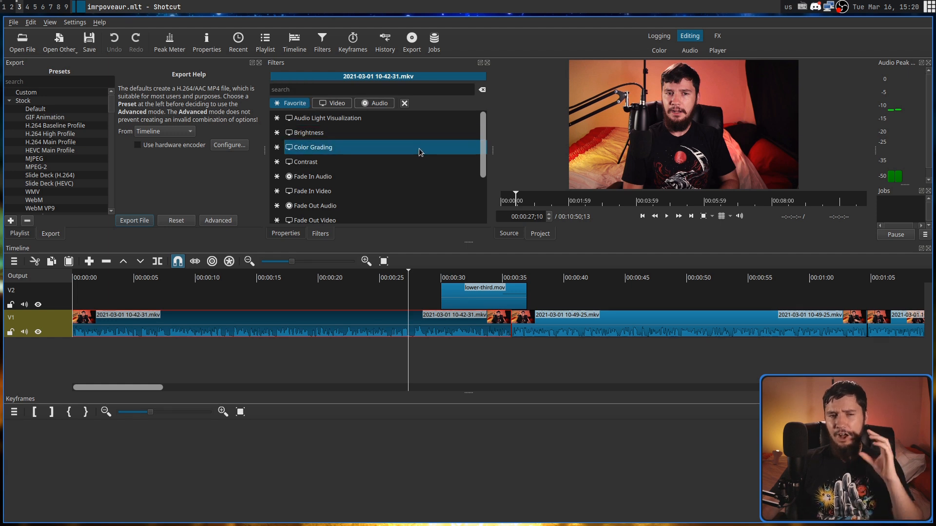
mouse_move(482, 150)
mouse_down()
mouse_move(478, 225)
mouse_move(488, 141)
mouse_up()
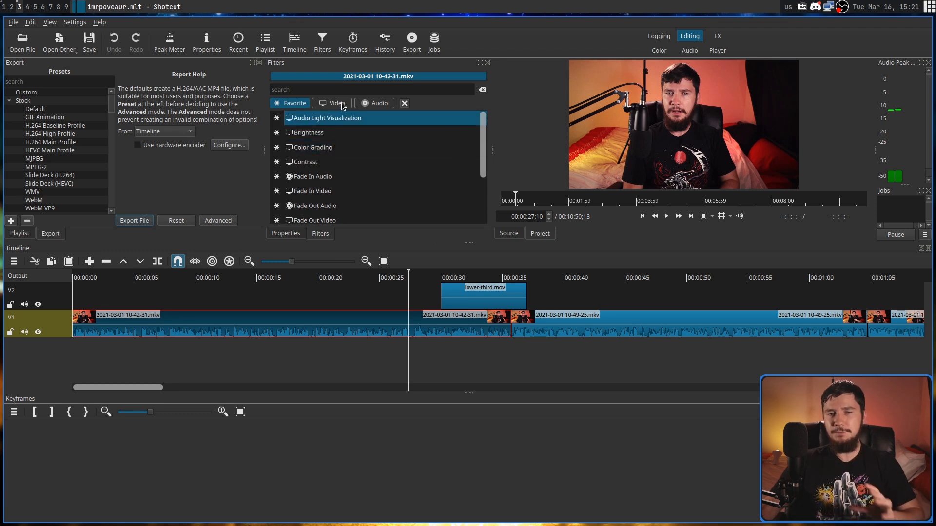
click(343, 106)
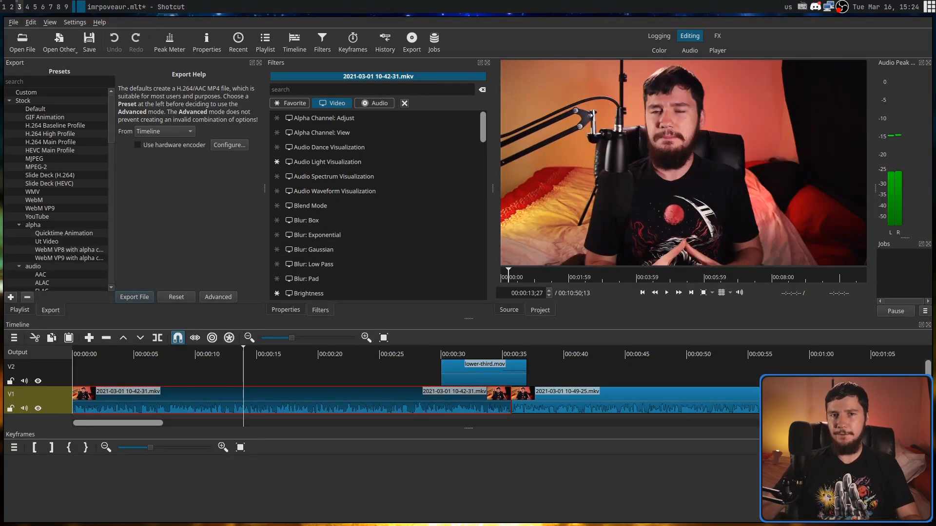
- Search the filters for "transform" and "size", and add the Size, Position & Rotate filter to the first clip
text(transform)
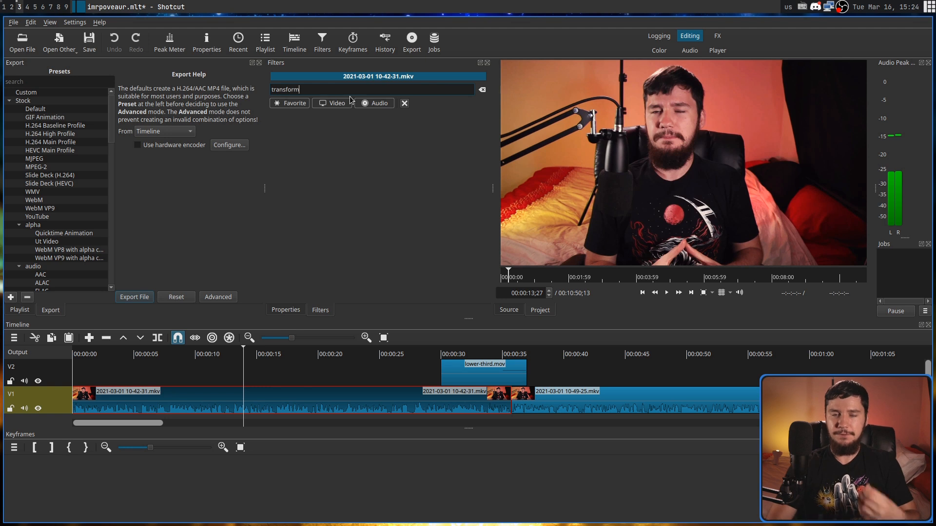
key(BackSpace)
key(BackSpace)
key(BackSpace)
key(BackSpace)
key(BackSpace)
key(BackSpace)
key(BackSpace)
key(BackSpace)
text(size)
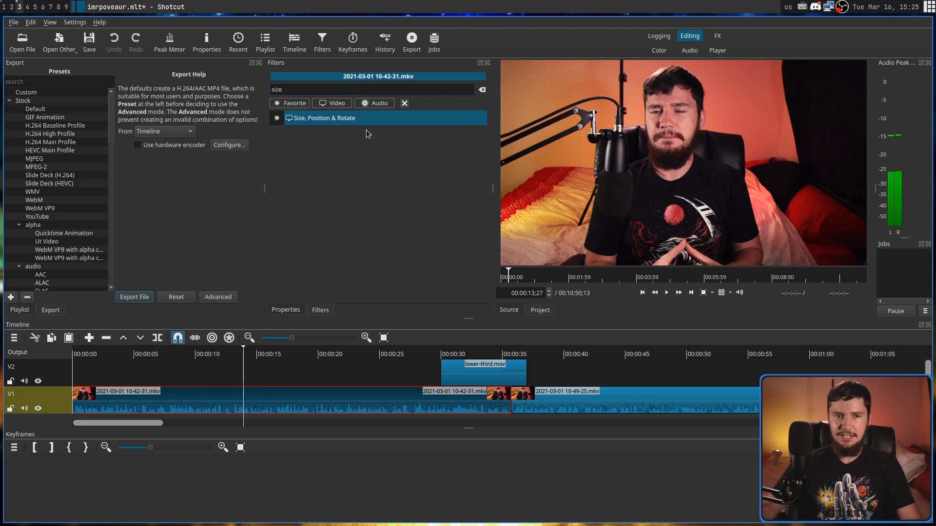
click(335, 121)
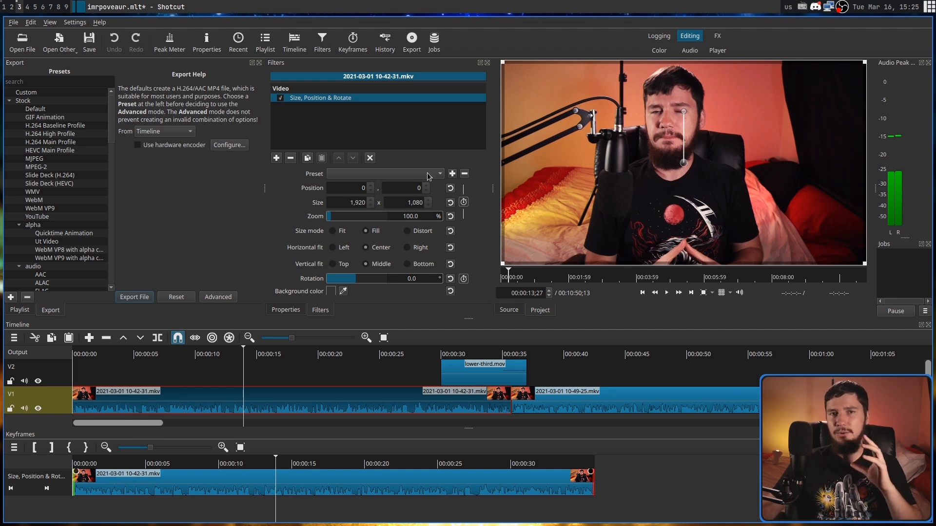
- Set the filter's width to 800 and rotate the picture by about 208 degrees
drag(349, 203, 379, 205)
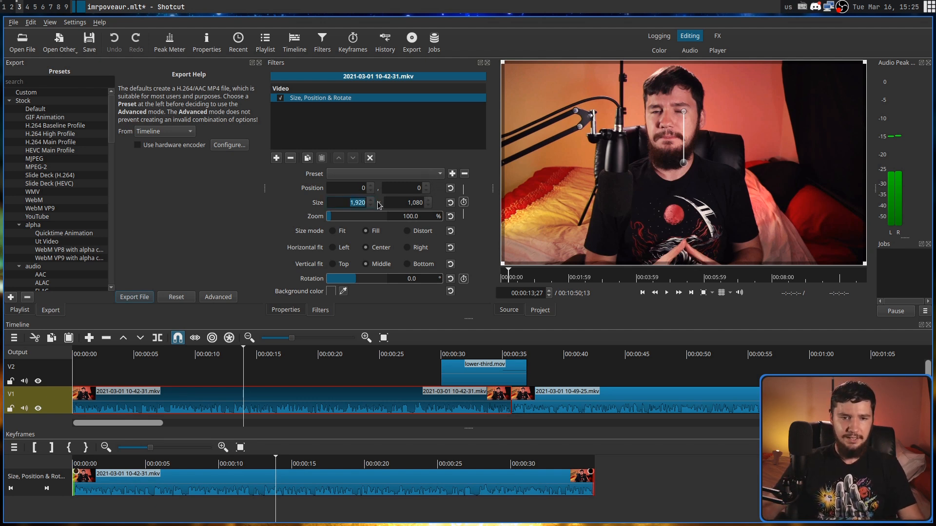
text(800)
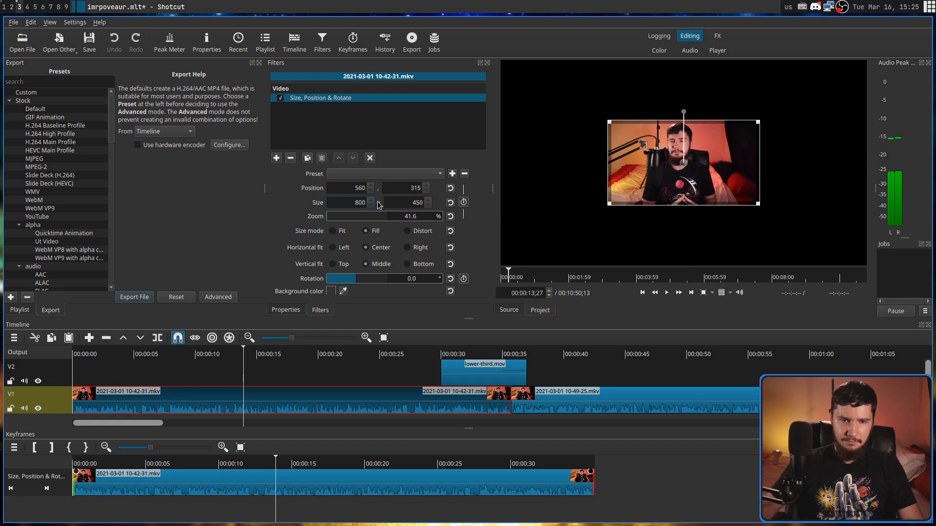
drag(361, 279, 376, 284)
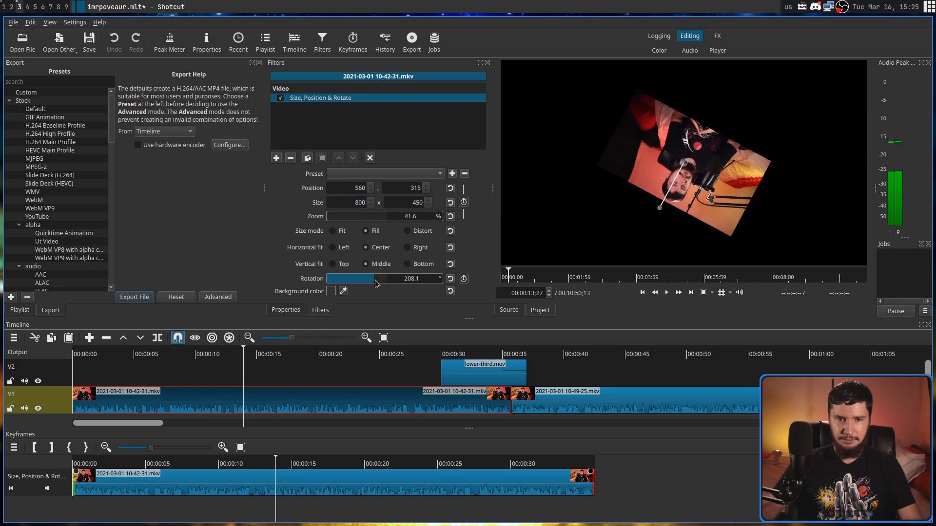
- Save the filter's current settings as a preset named VideoPreset
click(453, 174)
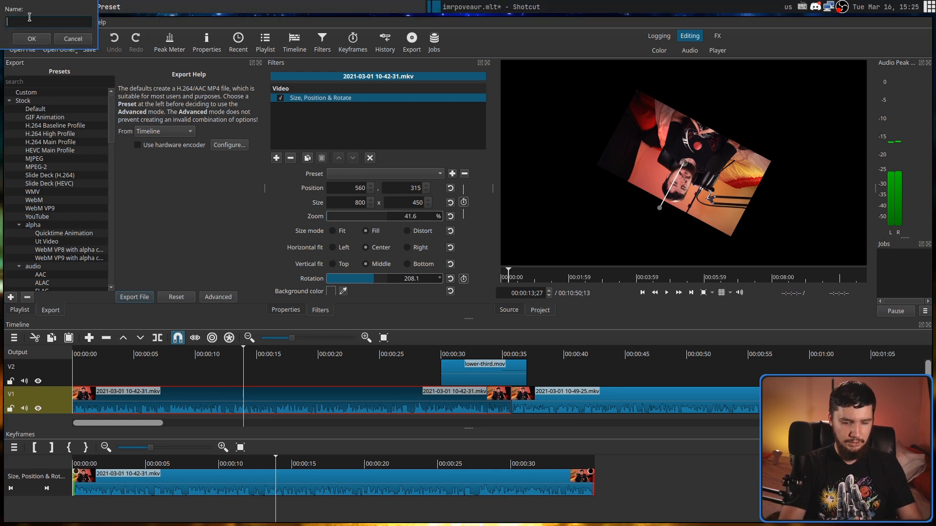
text(VideoPreset)
click(33, 39)
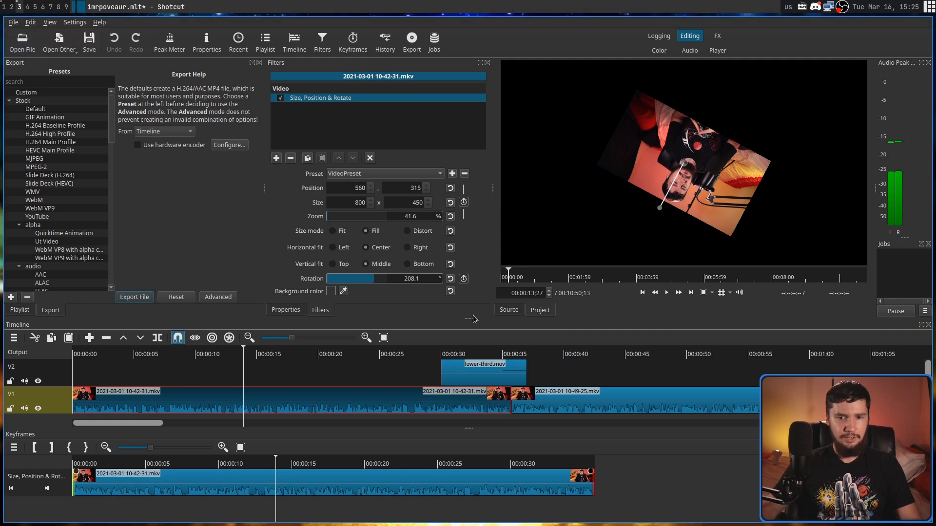
click(615, 400)
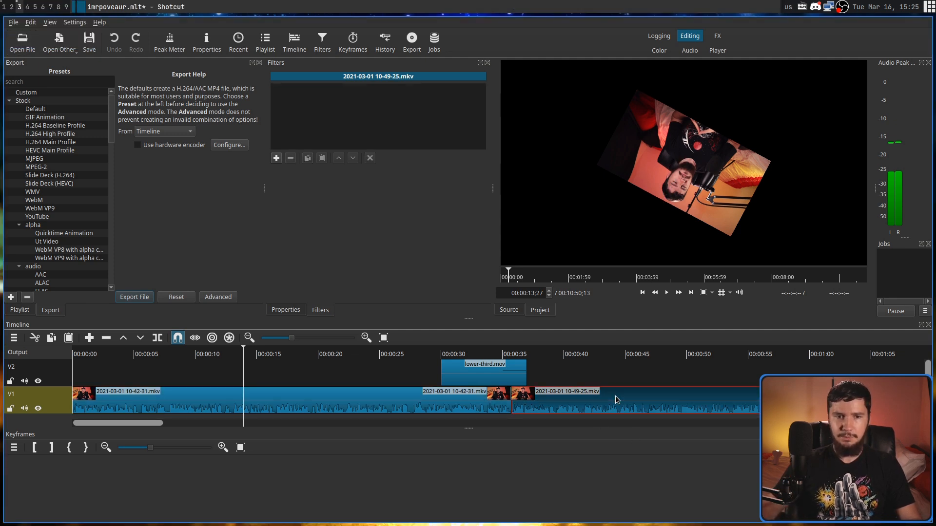
click(276, 158)
text(size)
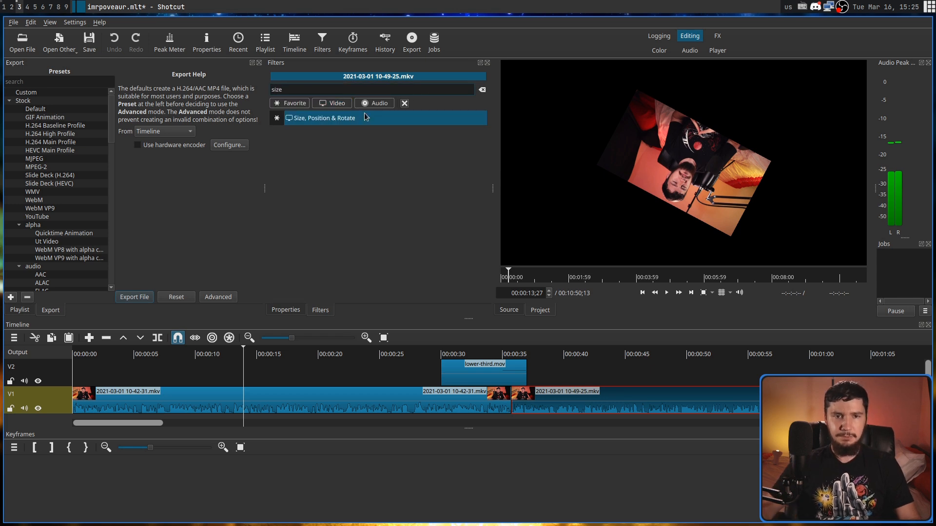
click(335, 118)
- Apply the saved VideoPreset to the second clip's Size, Position & Rotate filter
click(422, 174)
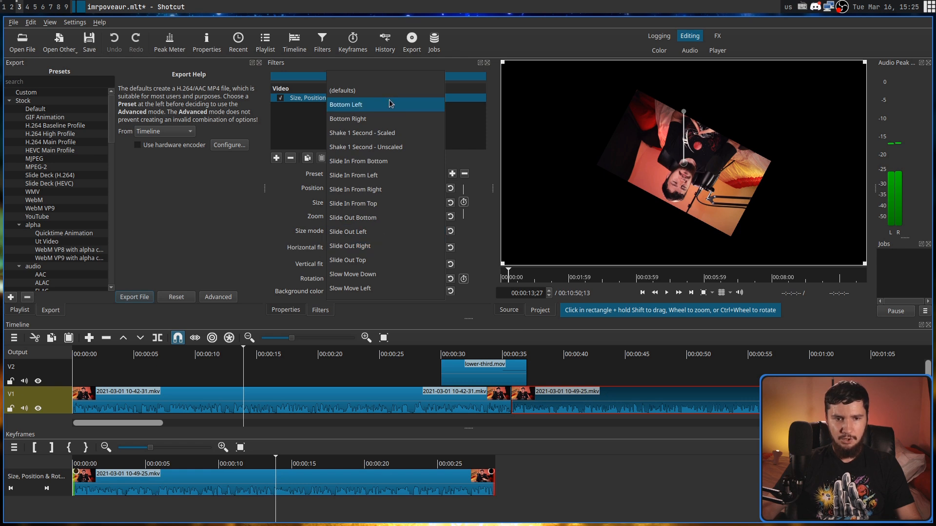
scroll(390, 146, down, 4)
scroll(439, 179, down, 3)
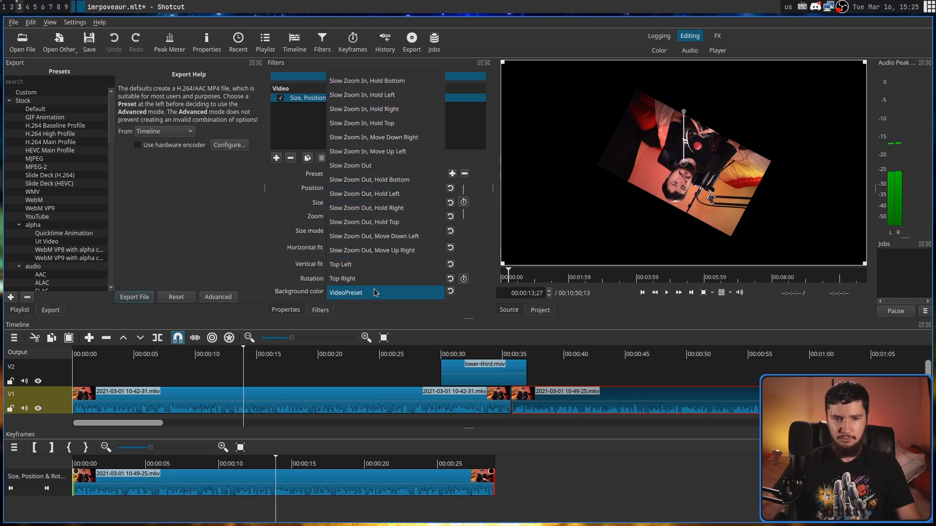
click(361, 293)
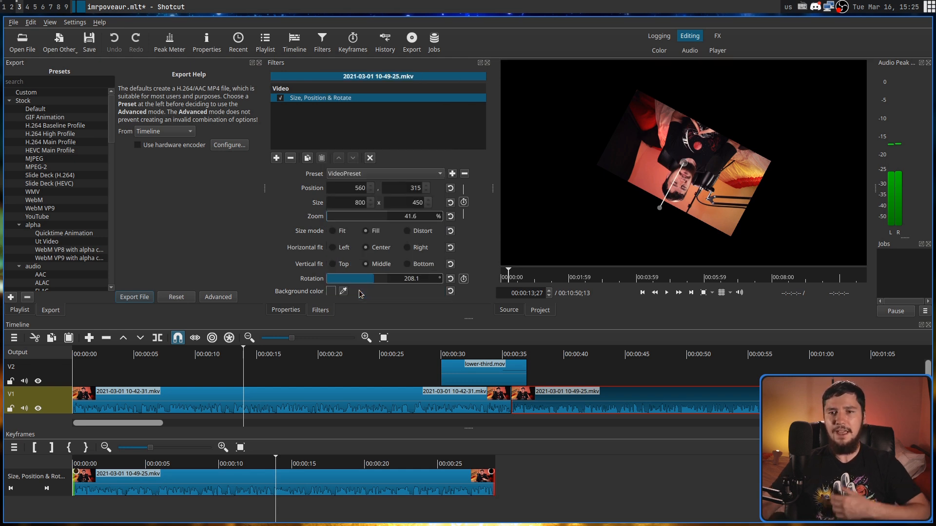
- Scrub through the clips in the timeline and the keyframes view, and compare how the keyframes view follows the selected clip
click(568, 354)
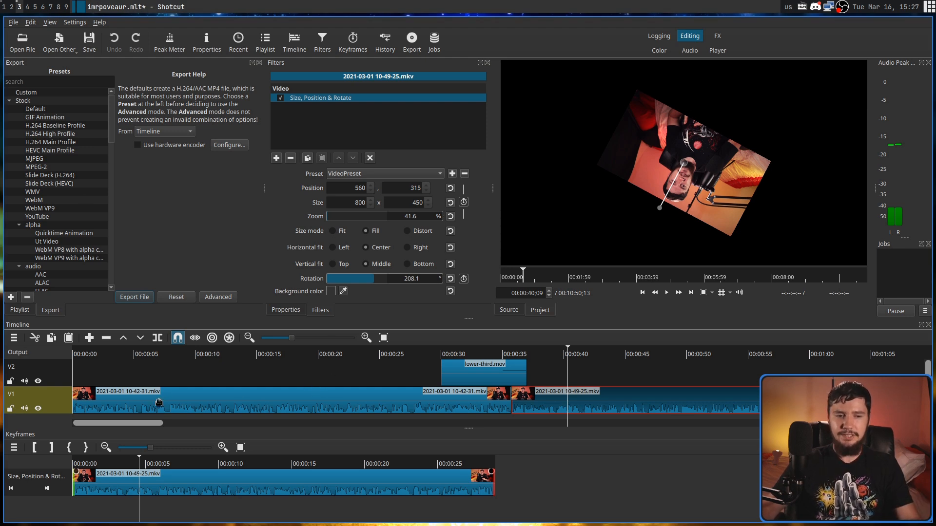
drag(149, 461, 246, 469)
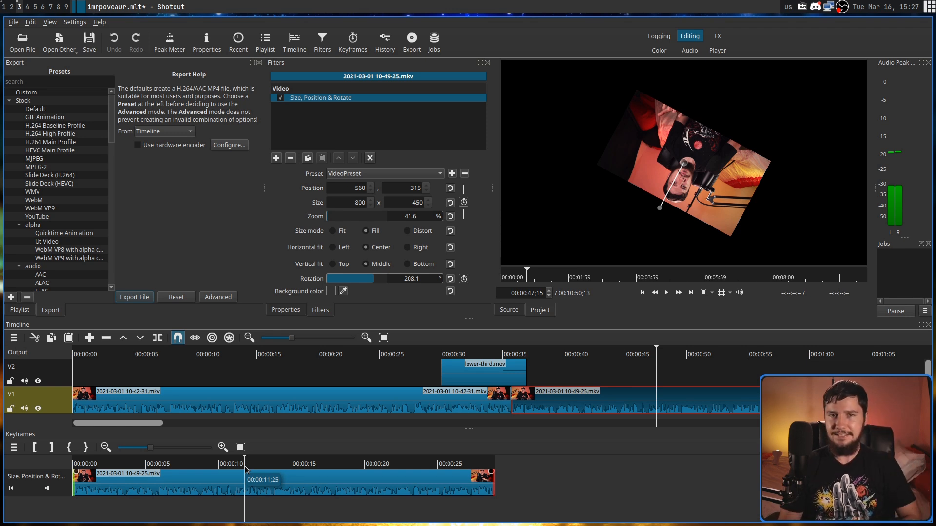
drag(245, 470, 175, 469)
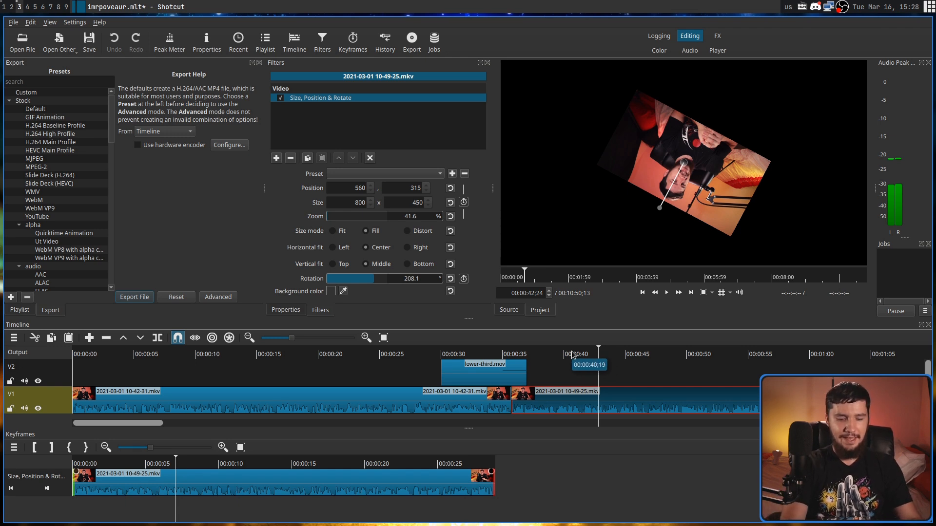
drag(606, 359, 750, 360)
click(451, 401)
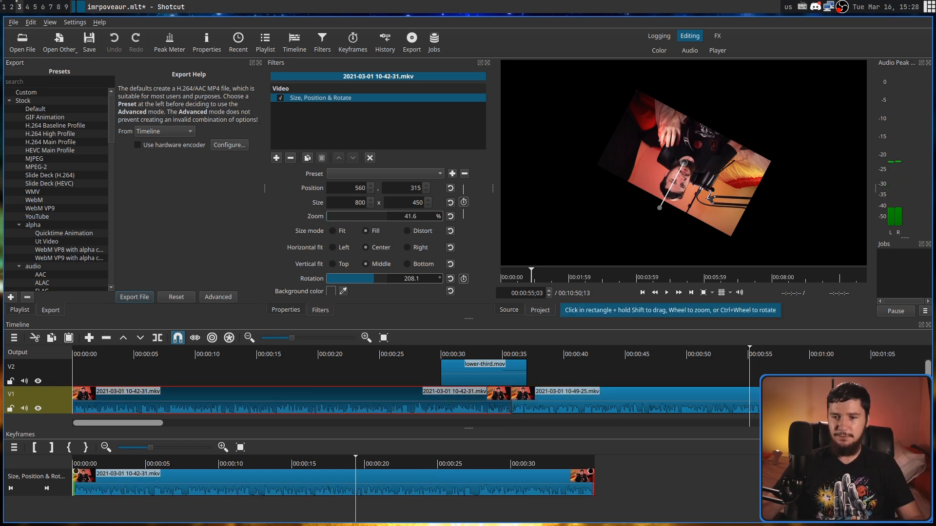
click(799, 401)
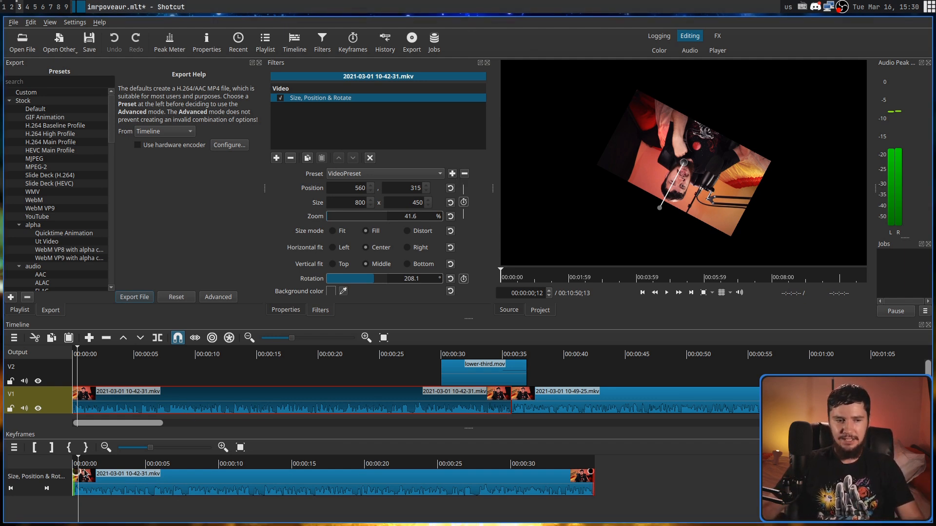
- Give the first clip's filter a simple start keyframe transition about 7 seconds long and play it back from the beginning
mouse_move(77, 472)
mouse_down()
mouse_move(183, 472)
mouse_move(66, 467)
mouse_up()
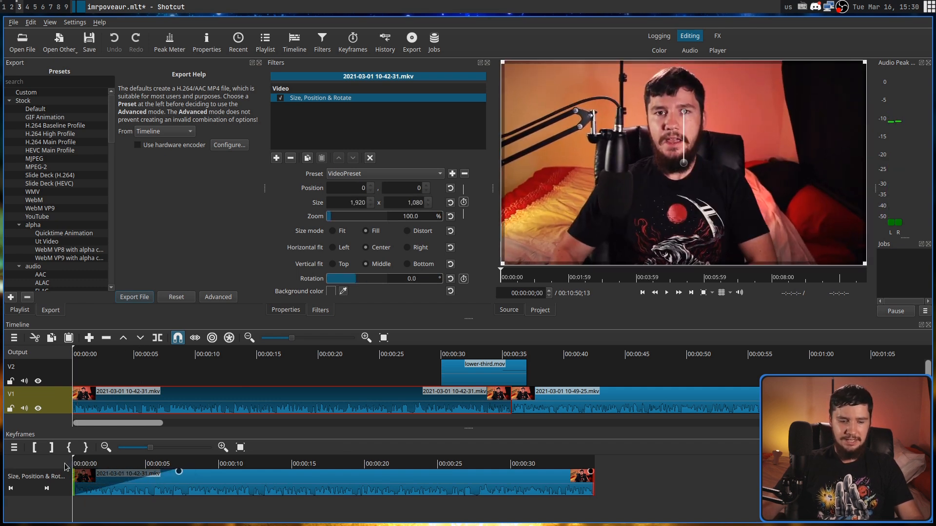
key(space)
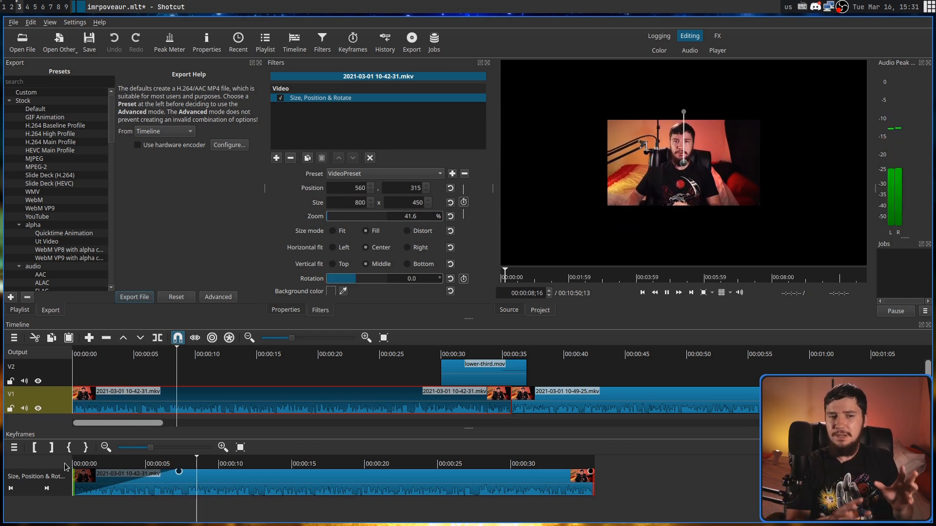
key(space)
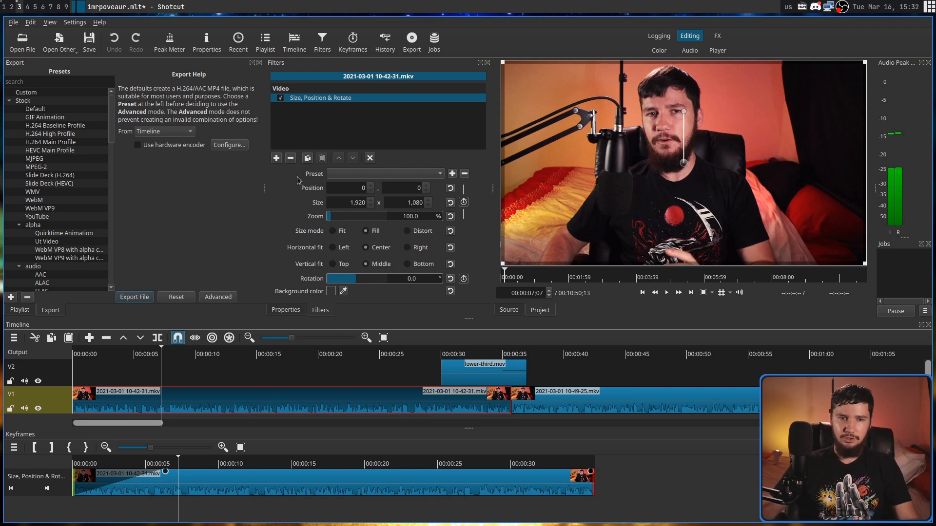
- Remove the first clip's filter and add a fresh Size, Position & Rotate filter in its place
click(291, 158)
click(276, 159)
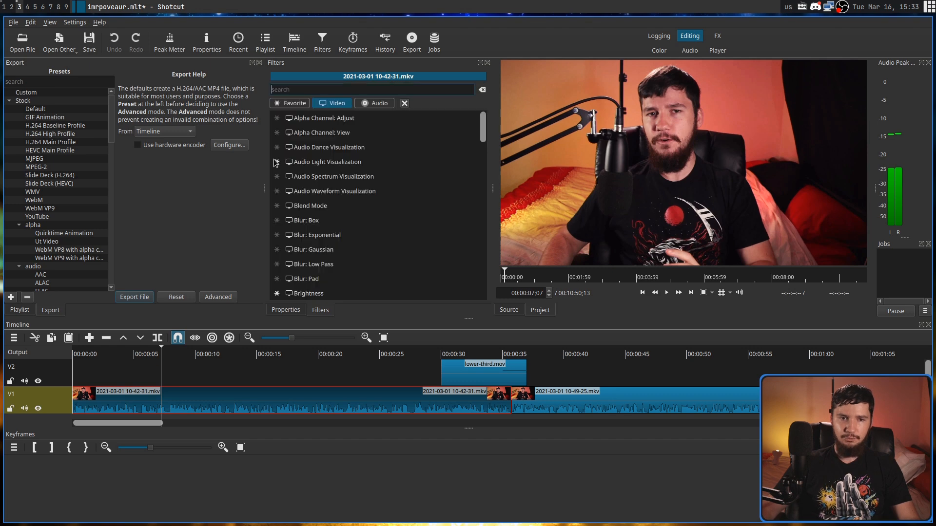
text(size)
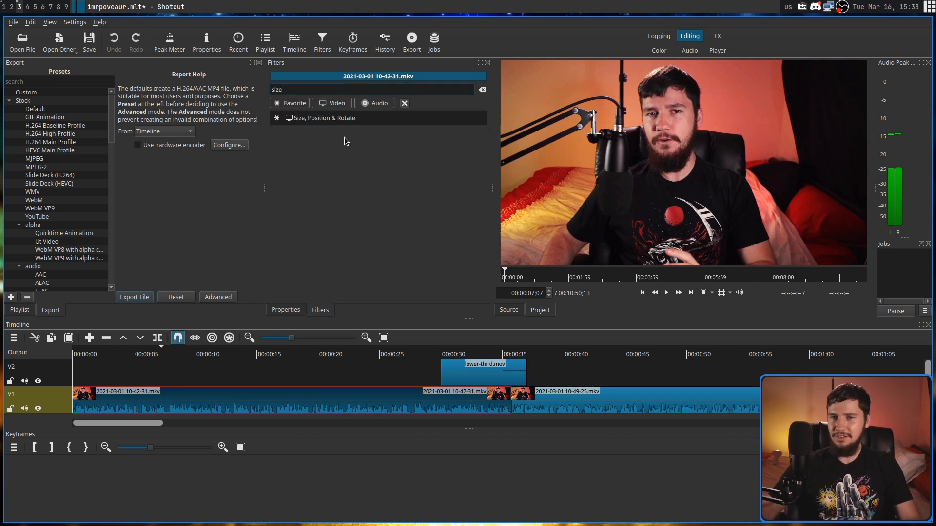
click(349, 121)
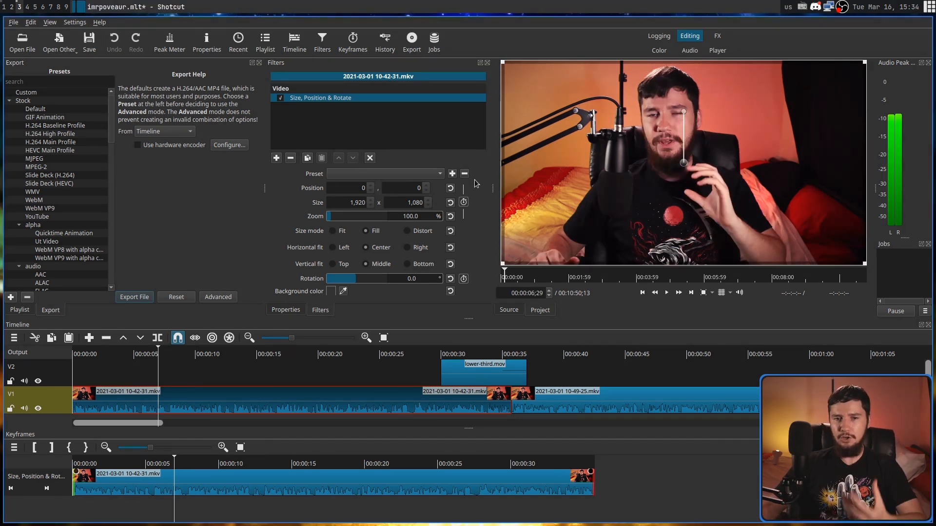
- Enable keyframes for the filter's size and position and for its rotation at 00:00:06;29, and move the playhead to 00:00:14;03
click(464, 203)
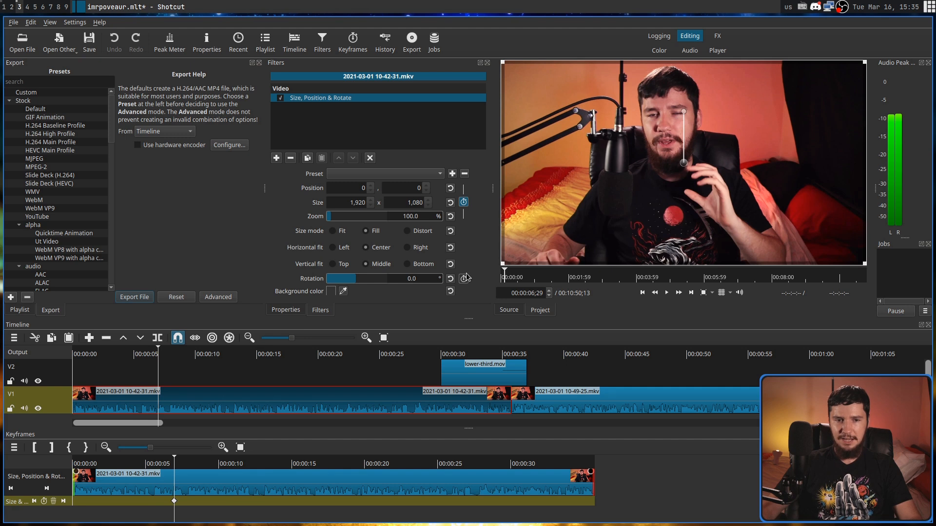
click(464, 279)
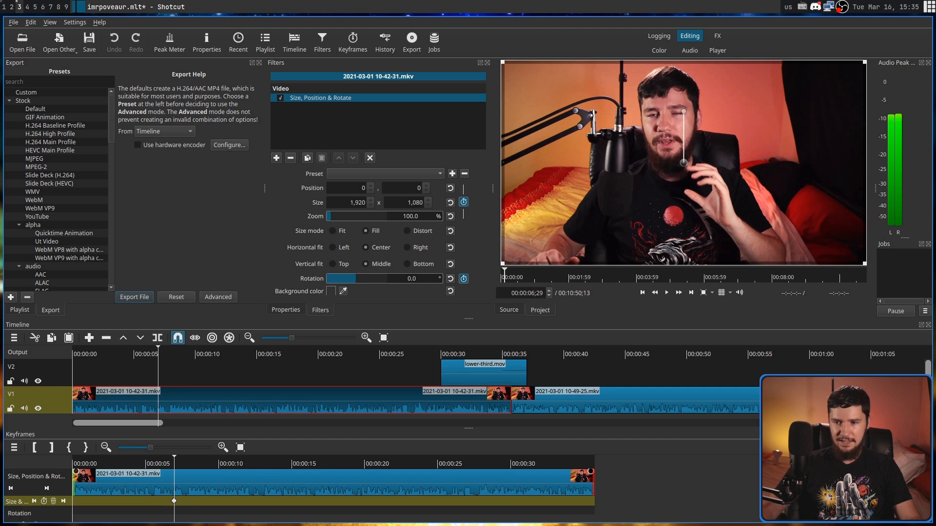
mouse_move(929, 483)
mouse_down()
mouse_move(929, 507)
mouse_move(929, 497)
mouse_up()
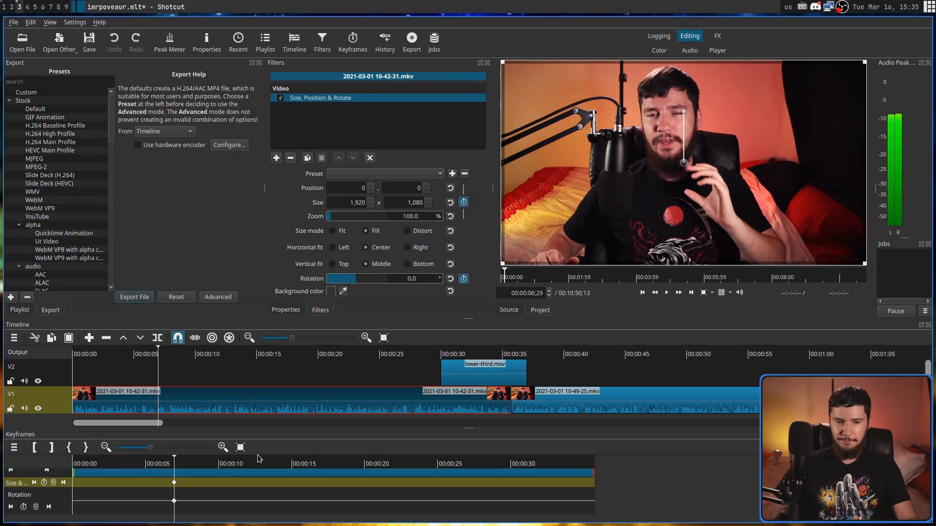
drag(195, 465, 276, 464)
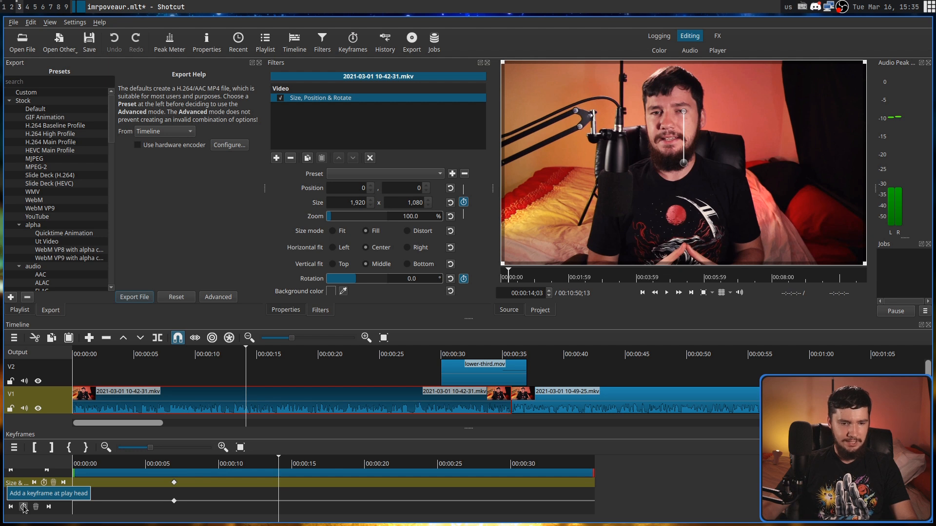
- Add a rotation keyframe of 236.3° at 00:00:14;03, raise it further, and move the first rotation keyframe to about 00:00:08 at -95.2°
click(278, 504)
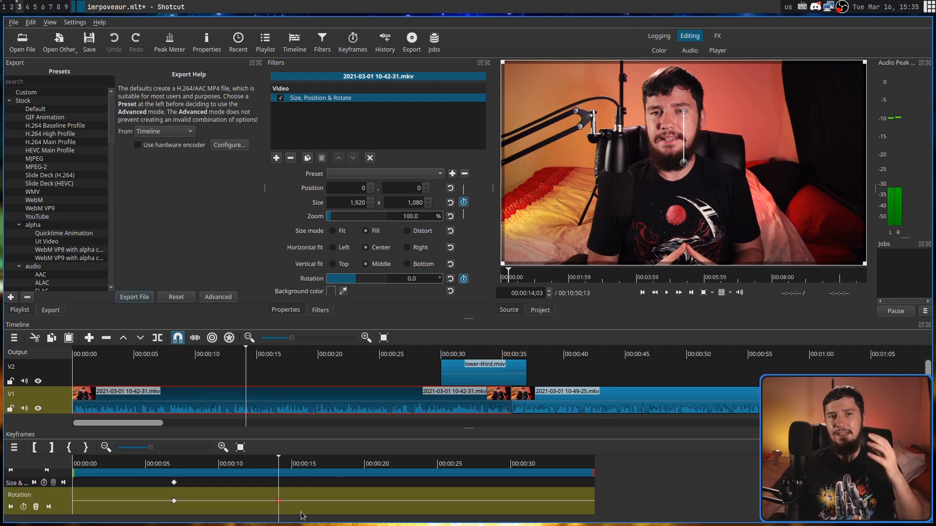
drag(364, 287, 379, 286)
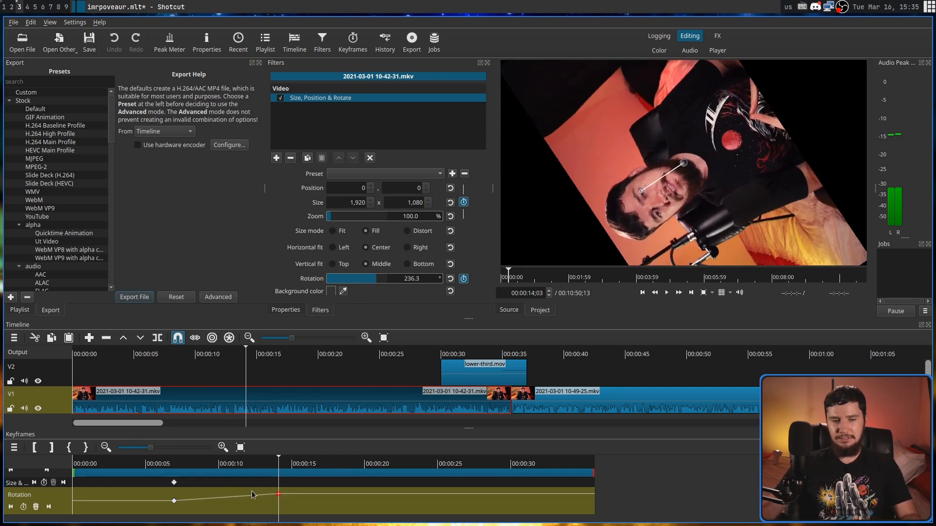
mouse_move(278, 496)
mouse_down()
mouse_move(278, 512)
mouse_move(279, 495)
mouse_up()
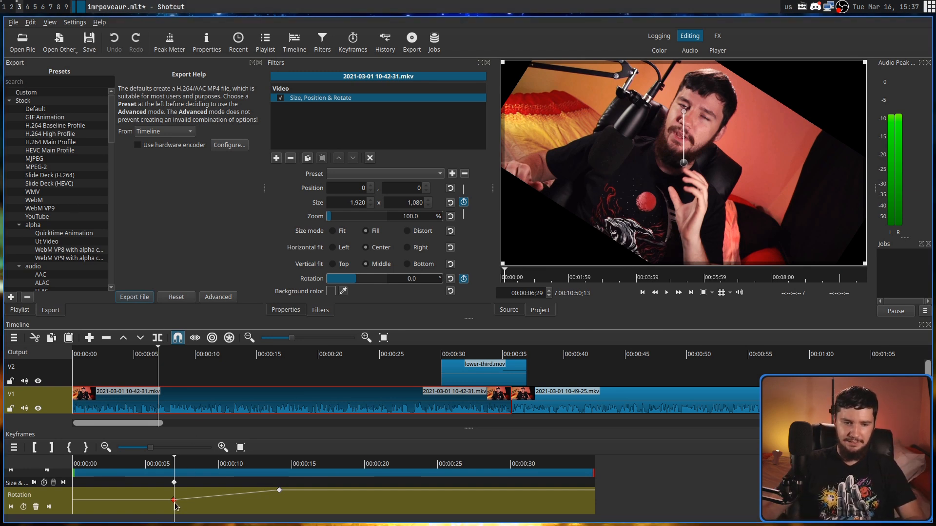
mouse_move(174, 501)
mouse_down()
mouse_move(163, 502)
mouse_move(190, 504)
mouse_up()
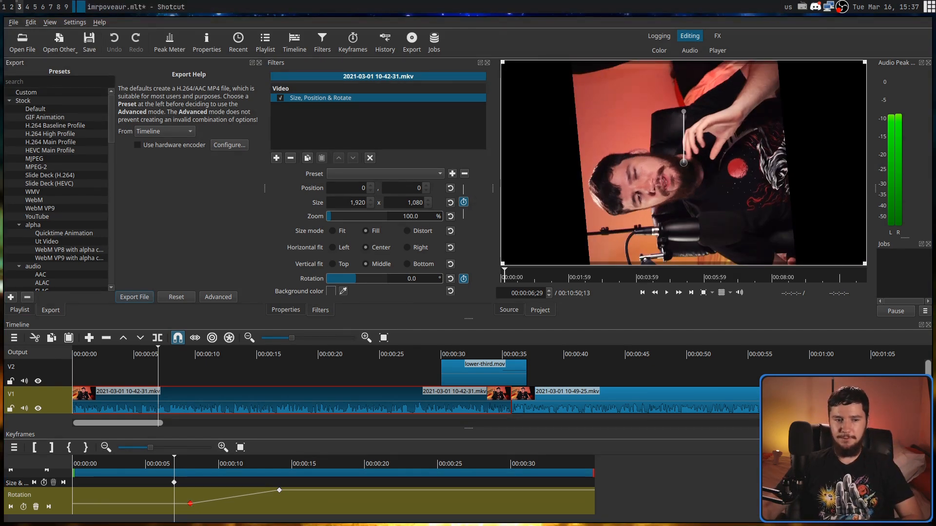
- Set the filter's start at 00:00:00;15 in the keyframes view and scrub from the clip's beginning across that point
click(240, 448)
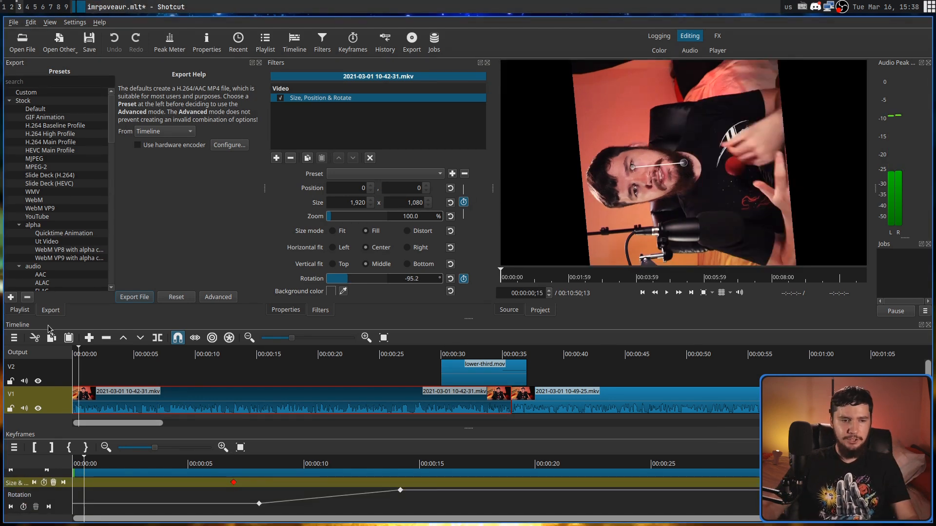
click(34, 449)
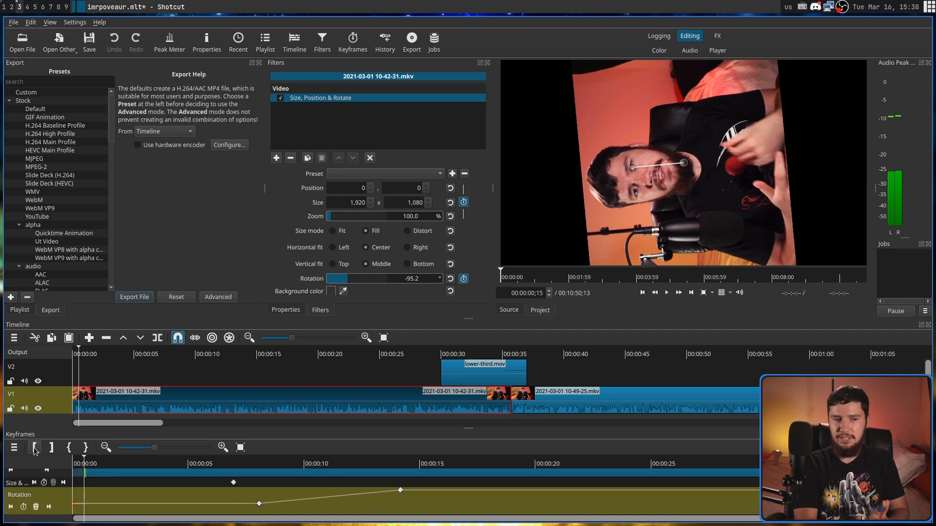
click(75, 468)
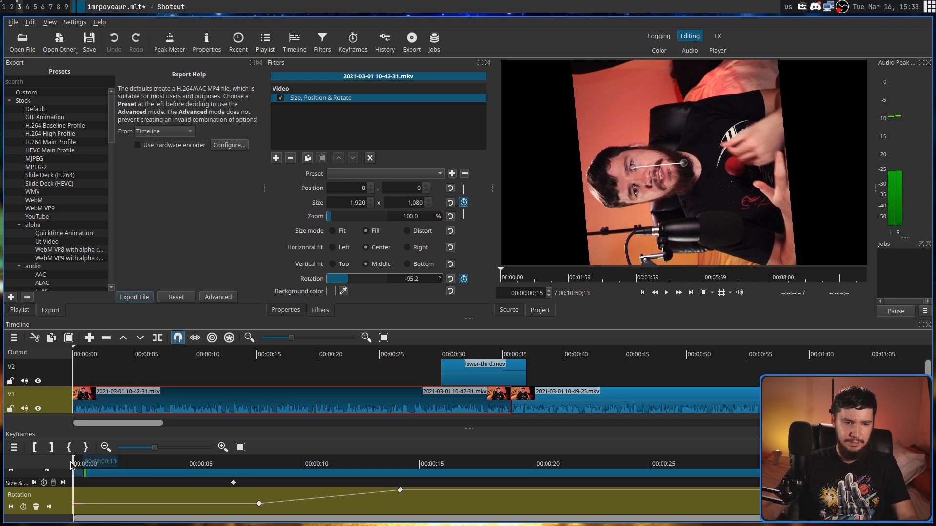
drag(74, 464, 84, 466)
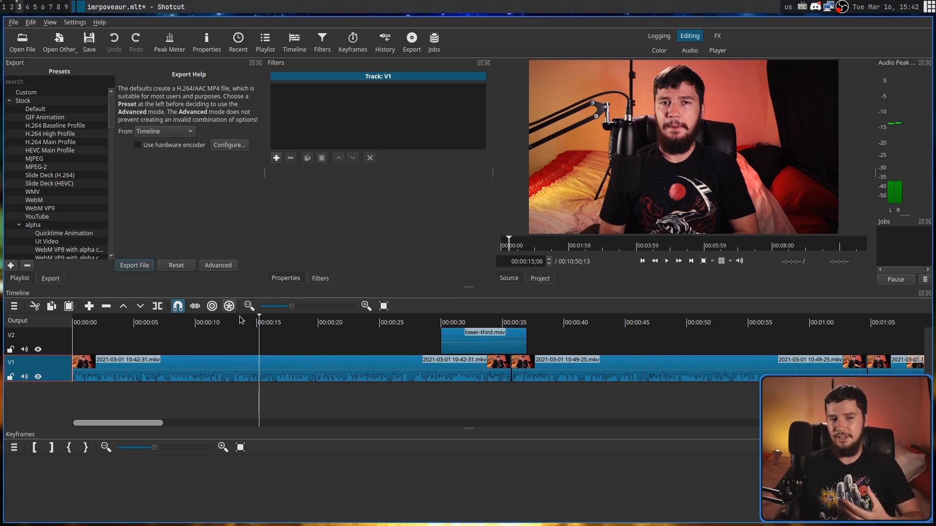
- Add an audio track to the timeline
right_click(308, 406)
mouse_move(358, 349)
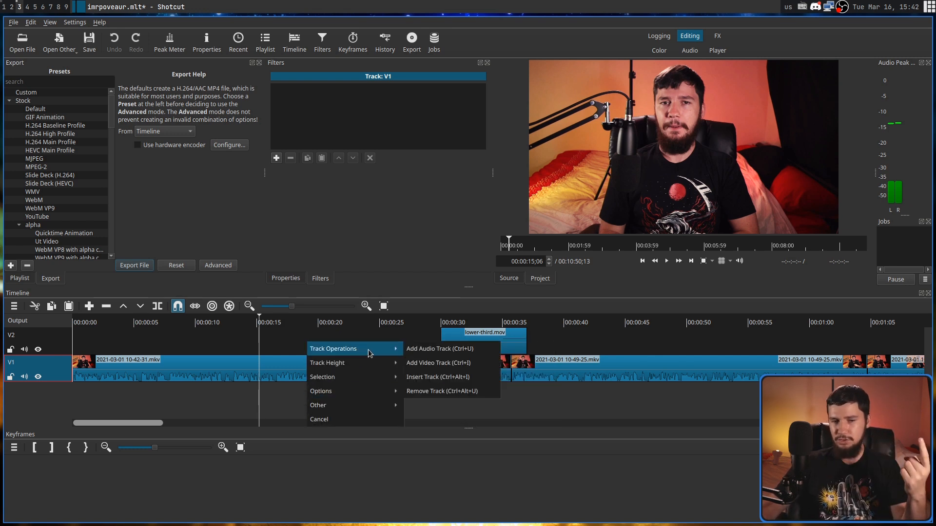
click(439, 349)
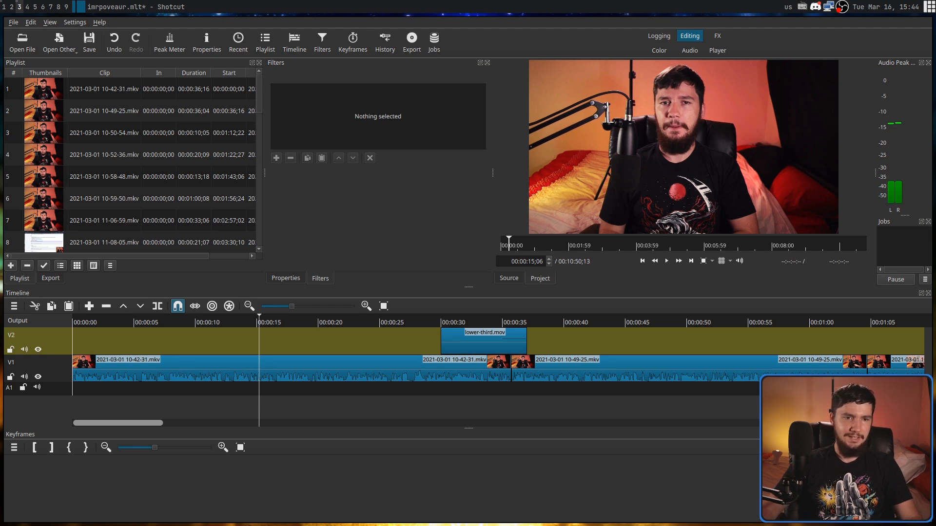
drag(1, 321, 204, 347)
drag(369, 342, 259, 347)
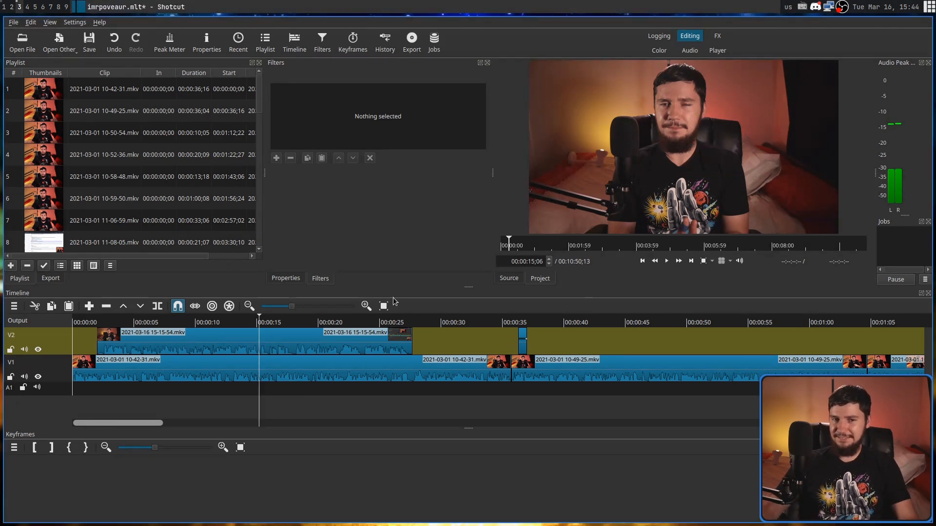
click(348, 344)
drag(347, 344, 600, 352)
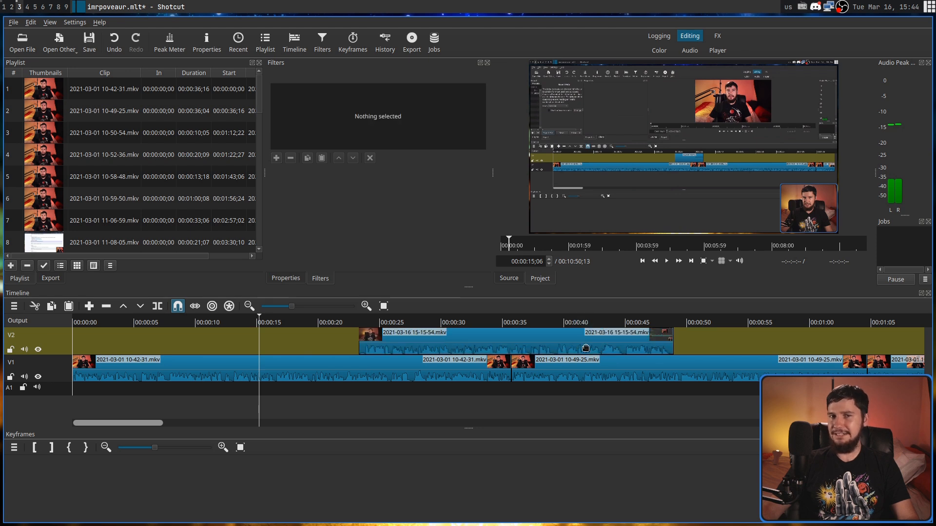
click(507, 344)
drag(507, 344, 509, 364)
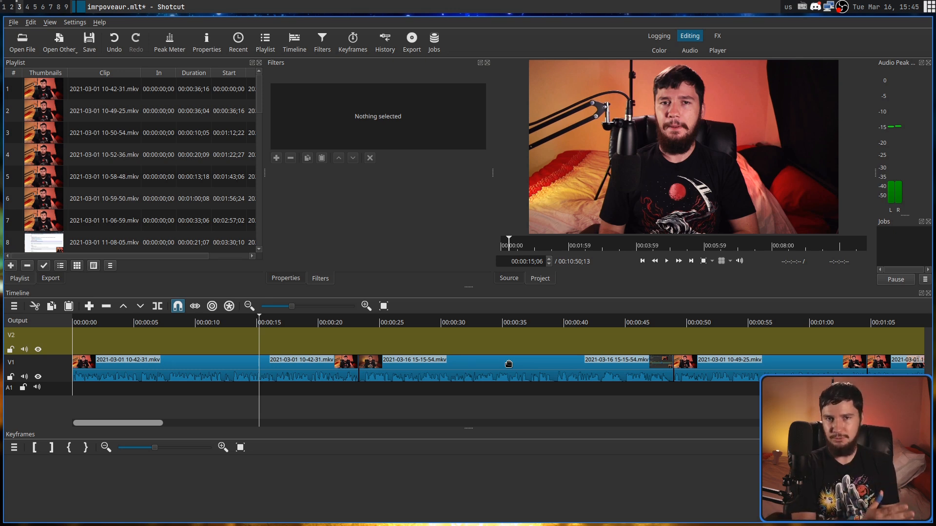
- Undo the last clip removals, and try deleting all clips selected across the timeline before undoing that deletion as well
key(ctrl+z)
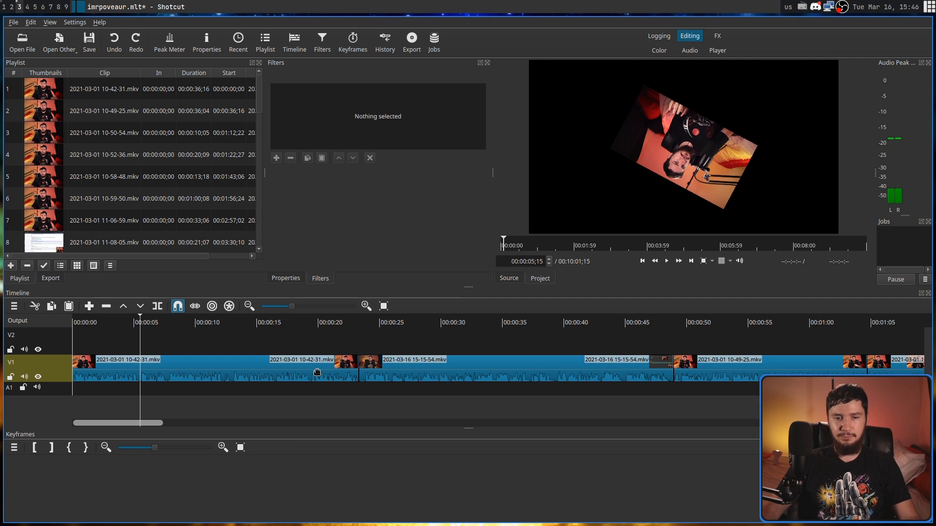
click(297, 373)
ctrl+click(432, 372)
ctrl+click(735, 361)
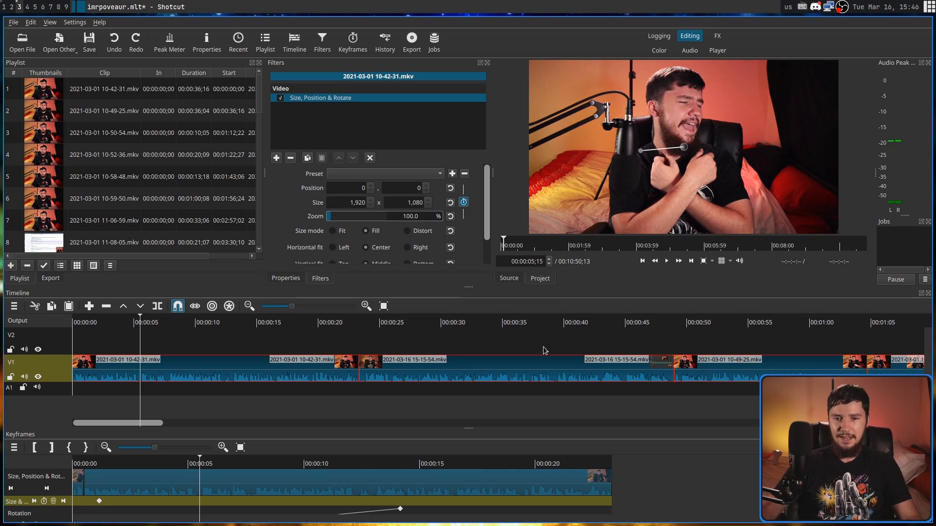
scroll(541, 351, down, 5)
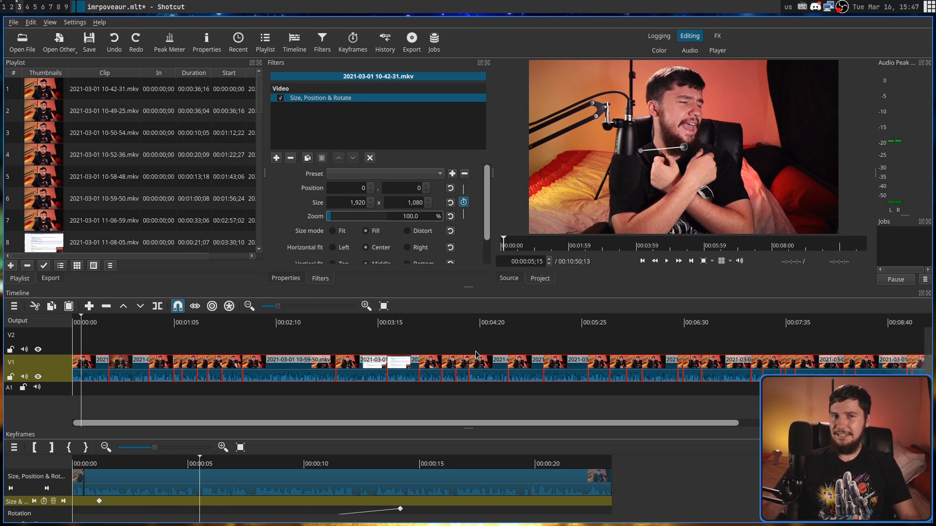
click(418, 344)
click(396, 348)
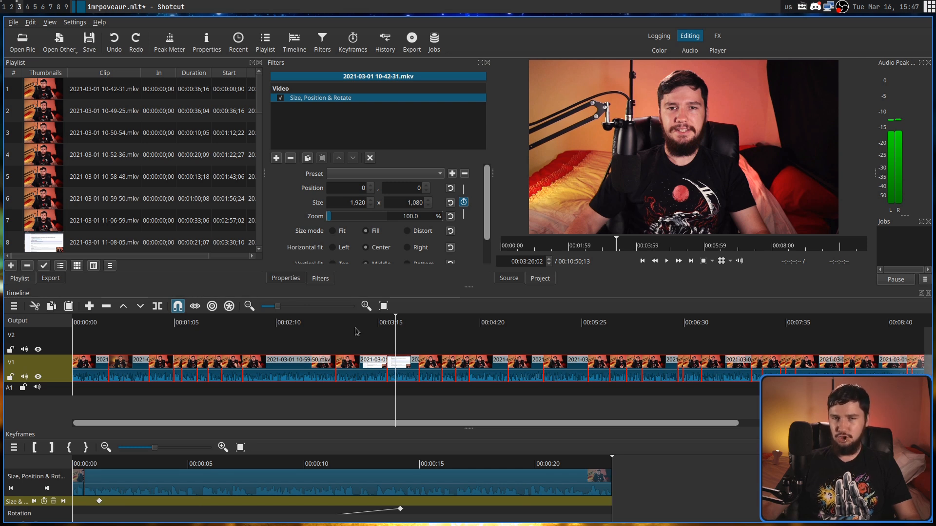
click(297, 328)
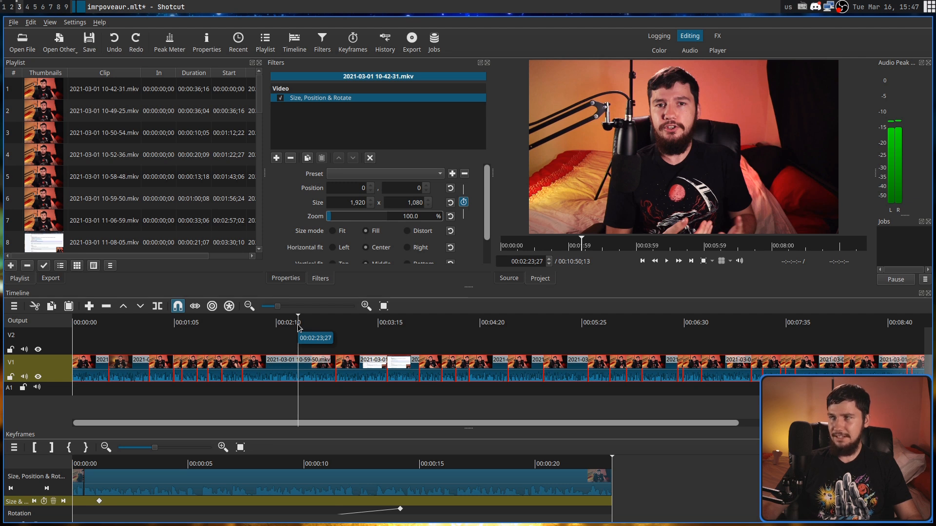
key(Delete)
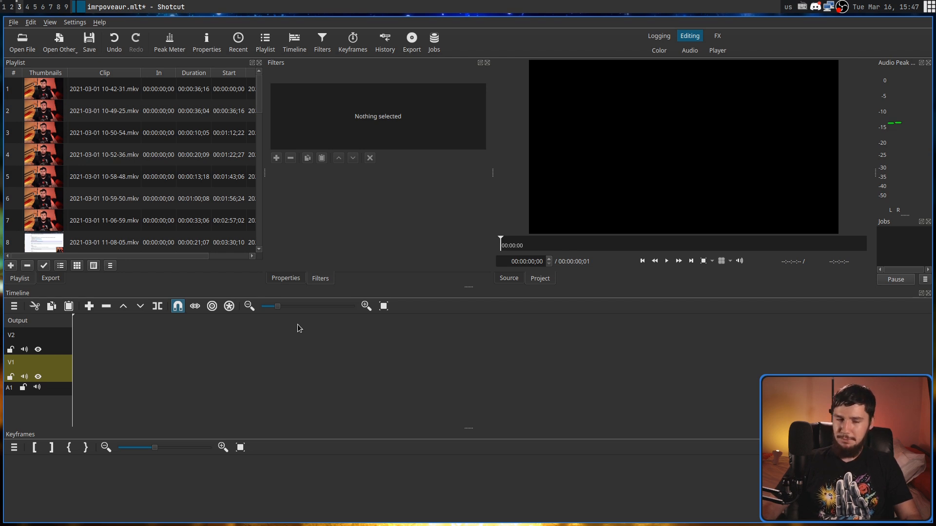
key(ctrl+z)
click(13, 23)
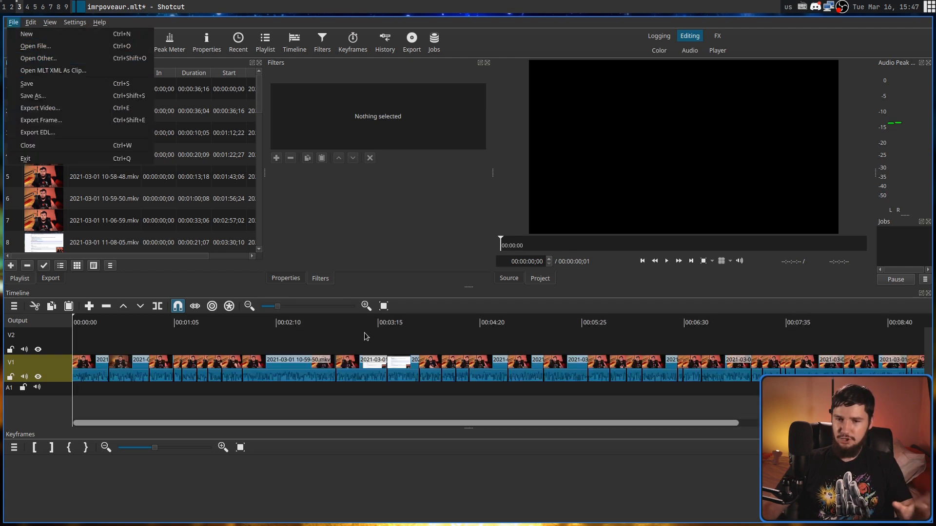
click(277, 336)
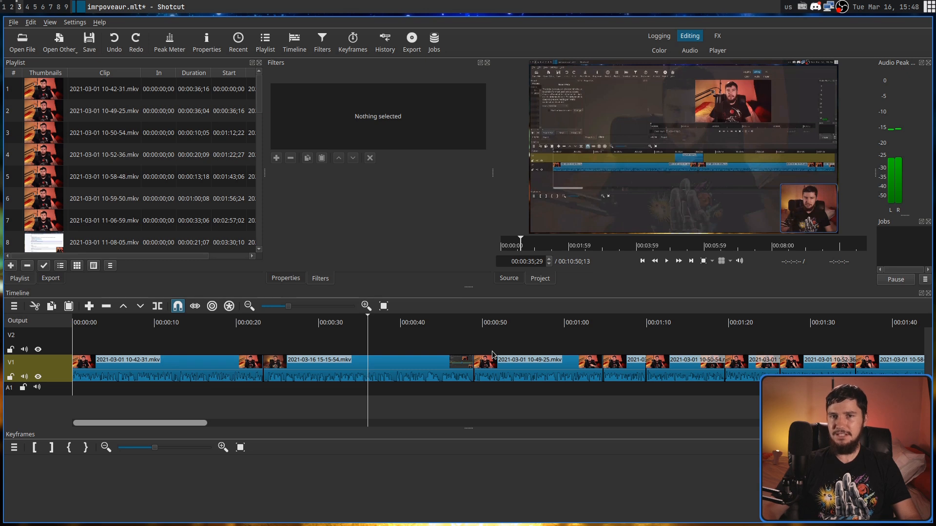
click(492, 368)
mouse_move(393, 365)
mouse_down()
mouse_move(396, 344)
mouse_move(582, 340)
mouse_move(331, 341)
mouse_move(519, 341)
mouse_move(389, 368)
mouse_move(409, 370)
mouse_up()
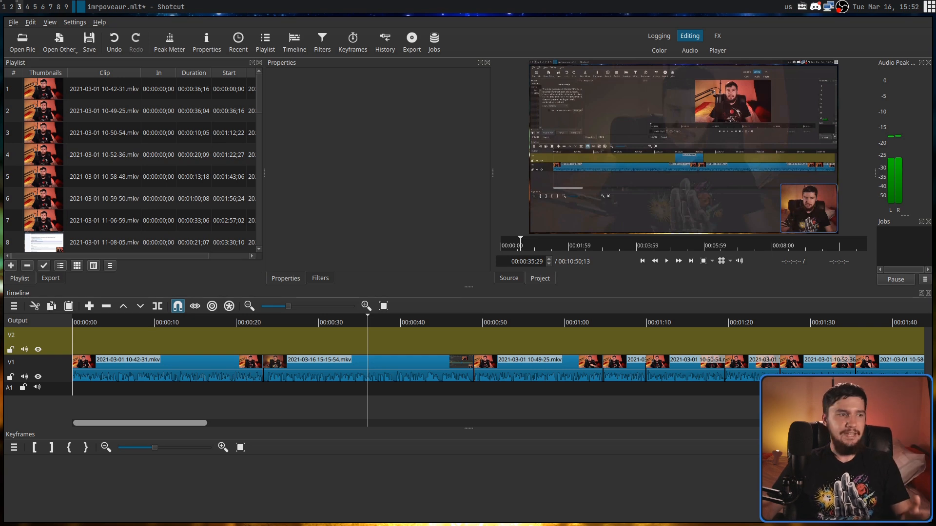
drag(2, 241, 208, 338)
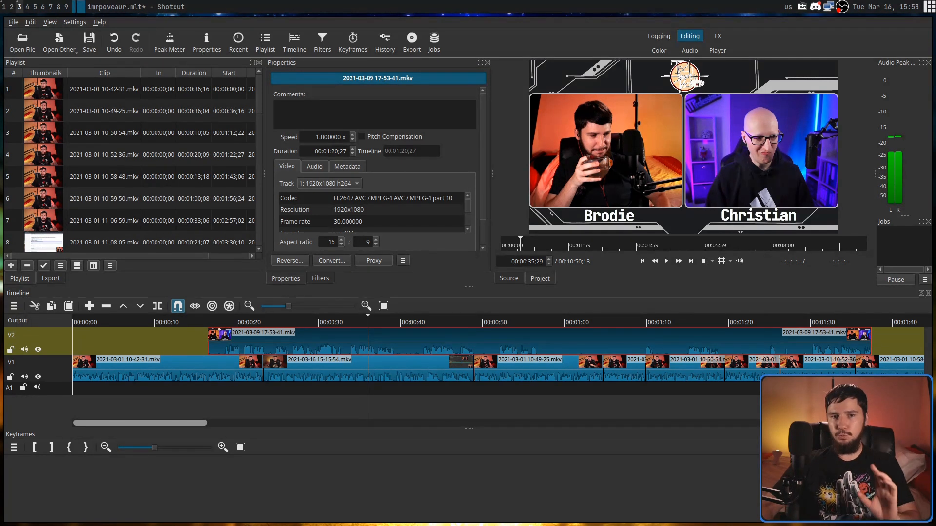
right_click(380, 335)
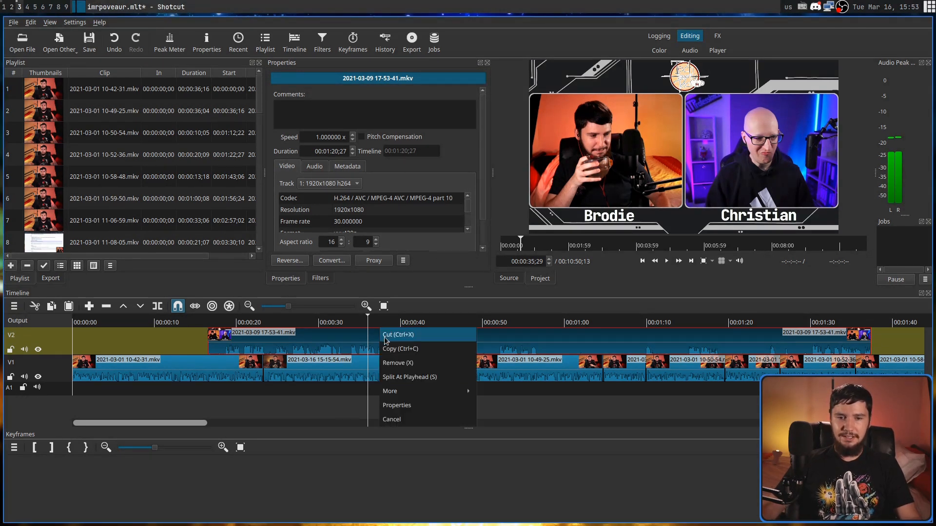
mouse_move(455, 394)
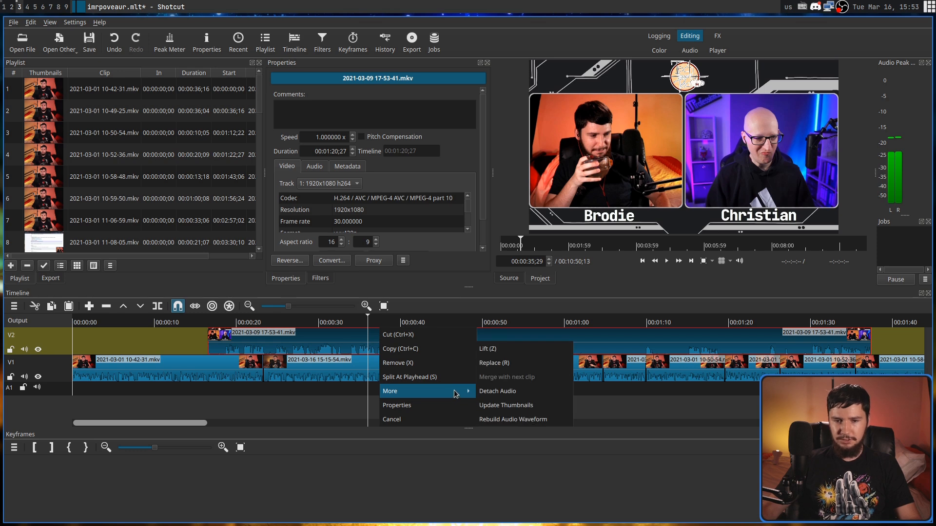
click(510, 392)
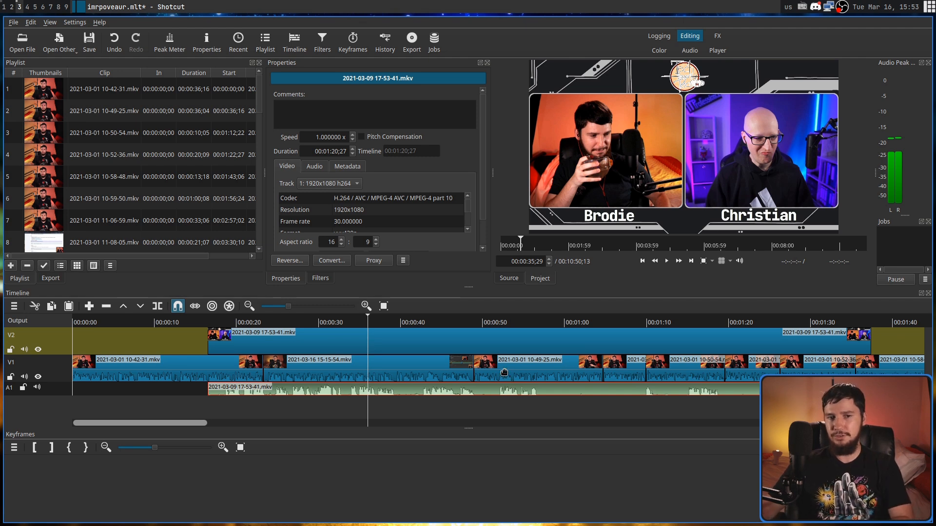
- Set the audio source of the V2 clip to track 2: 2 ch 48 KHz aac
click(476, 345)
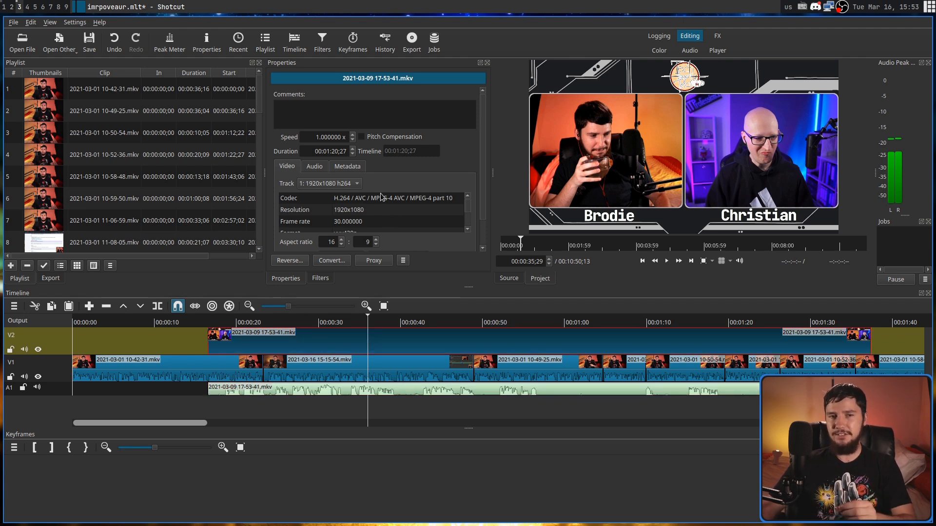
click(316, 166)
click(337, 184)
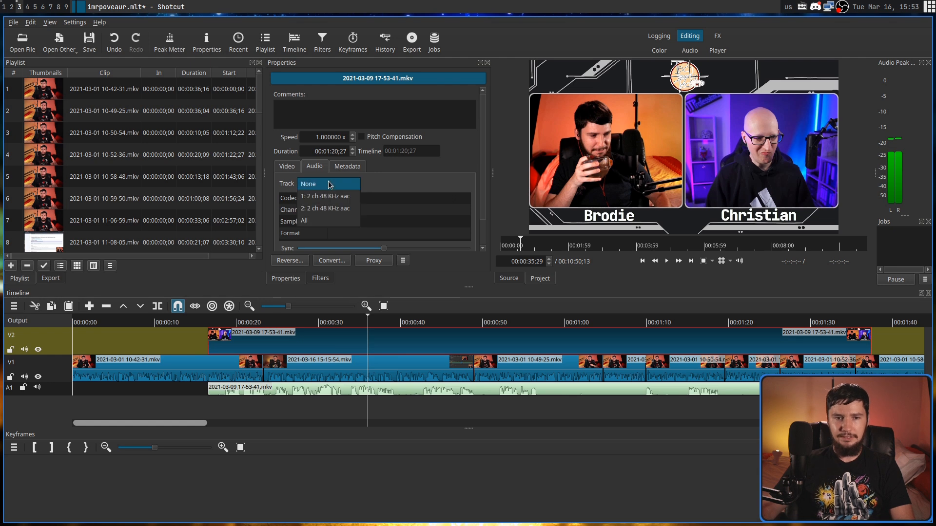
click(328, 210)
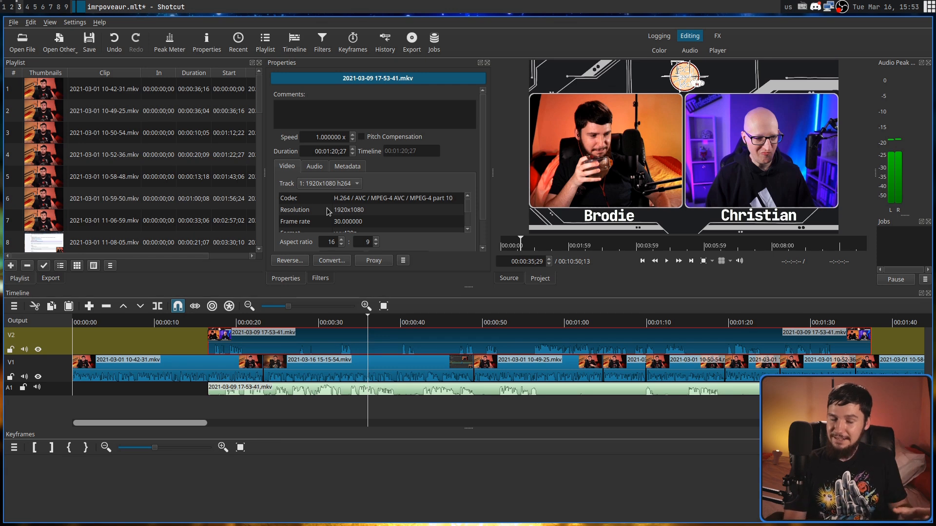
key(0)
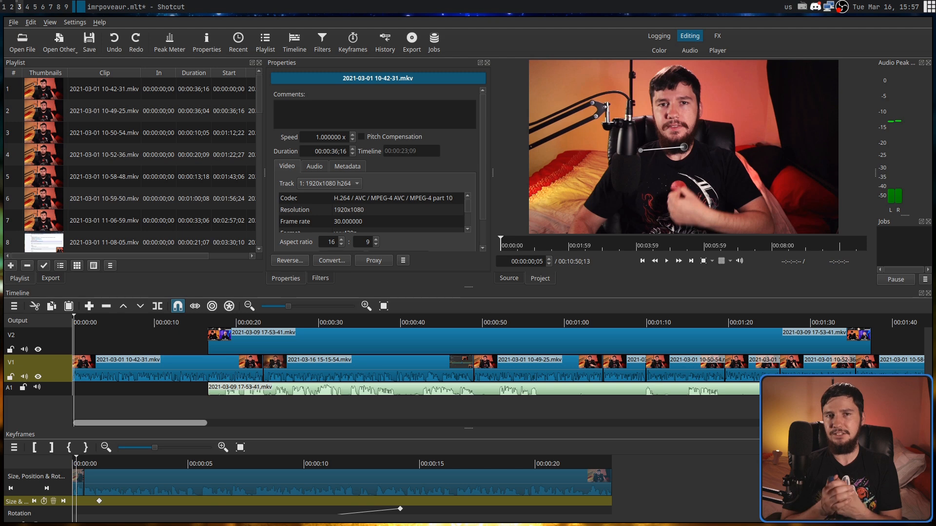
- Delete the first three clips on track V1 one after another, closing the gaps they leave
click(195, 376)
key(Delete)
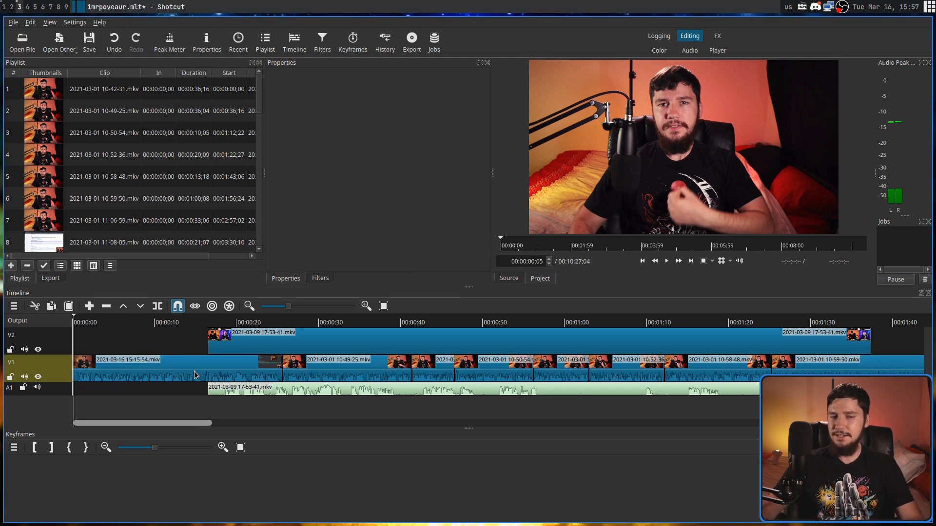
click(190, 373)
key(Delete)
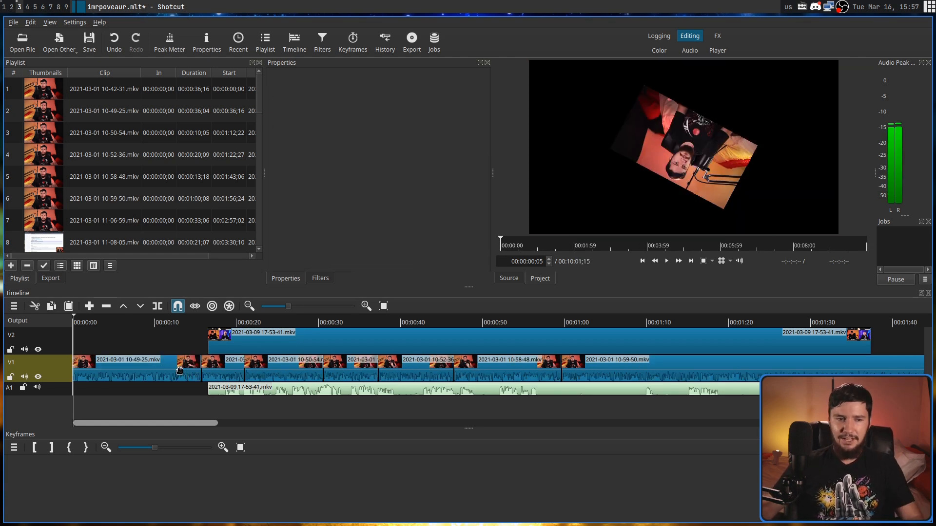
click(180, 371)
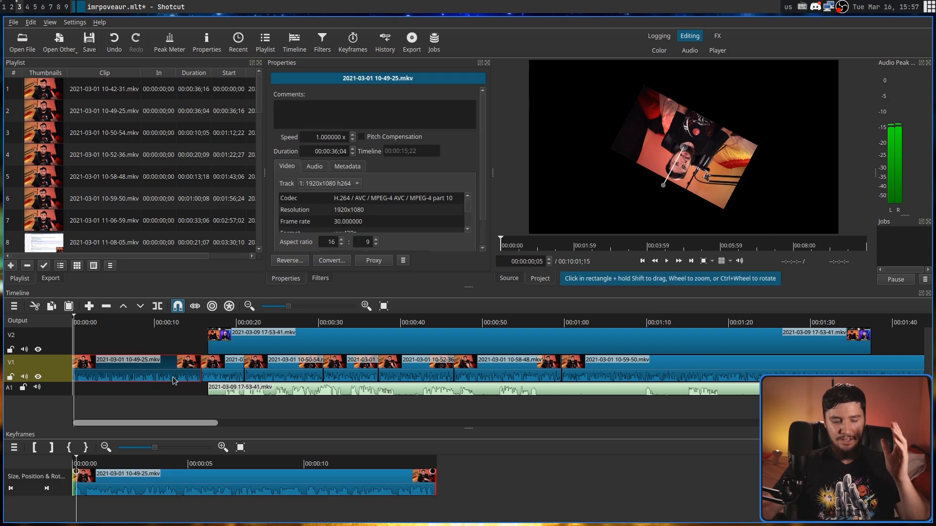
key(Delete)
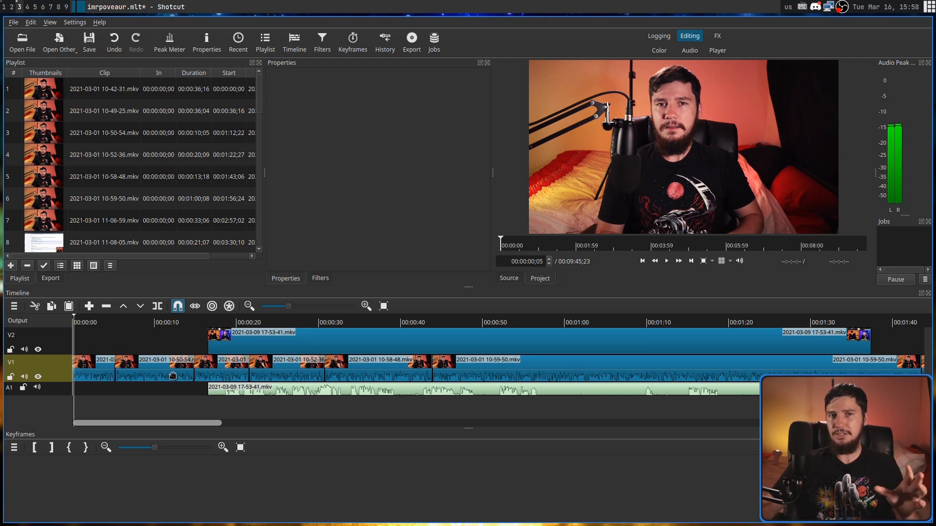
- Switch on ripple edits across all tracks
click(230, 307)
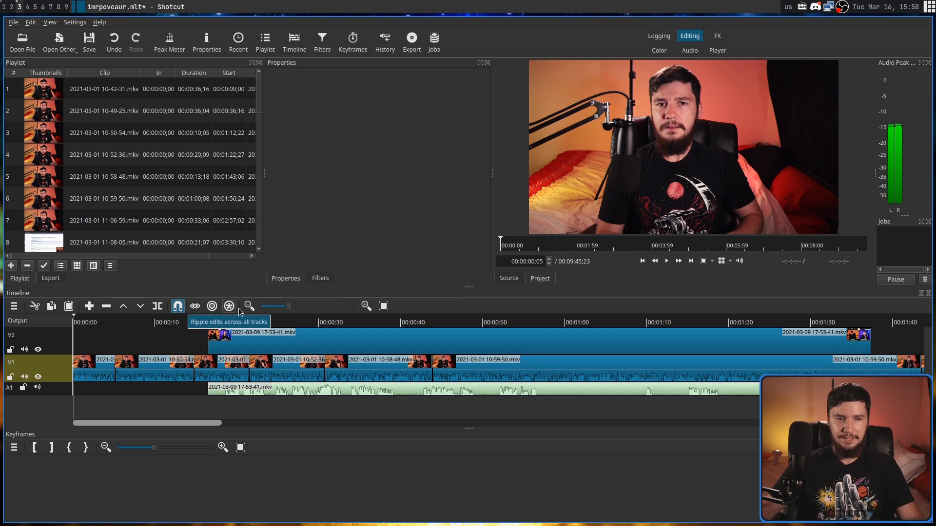
- Ripple-delete the first two clips on track V1 one after another so the clips on all tracks move earlier
click(99, 373)
key(Delete)
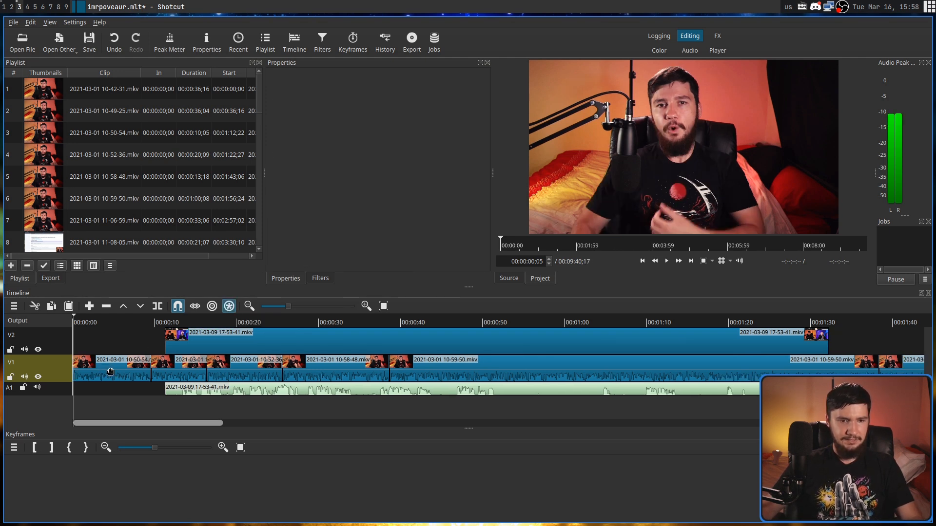
click(131, 367)
key(Delete)
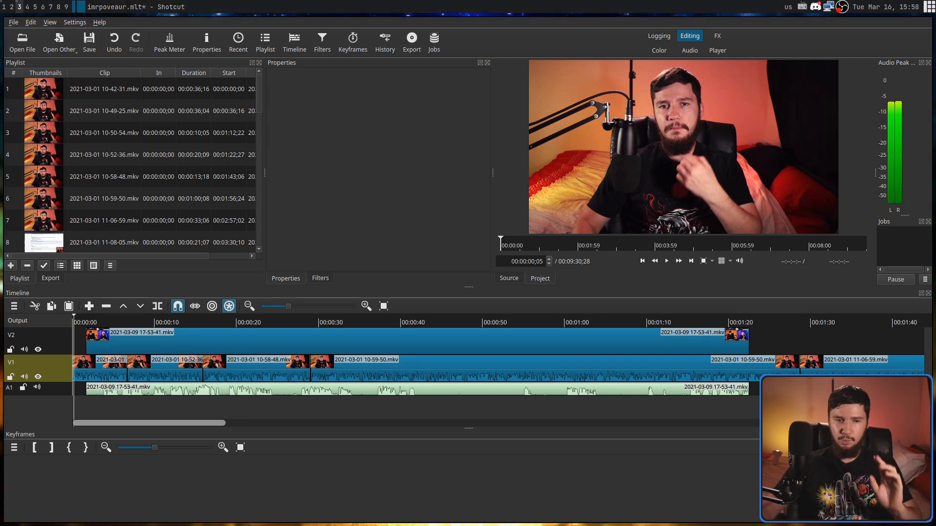
- Preview the start of the timeline by playing and scrubbing through it up to 00:00:04;20
scroll(135, 378, up, 3)
scroll(135, 377, up, 5)
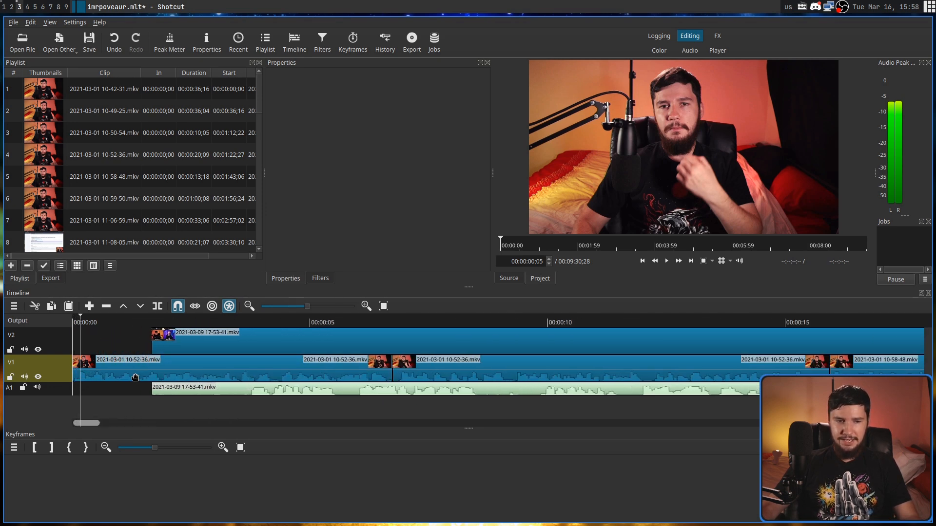
click(162, 323)
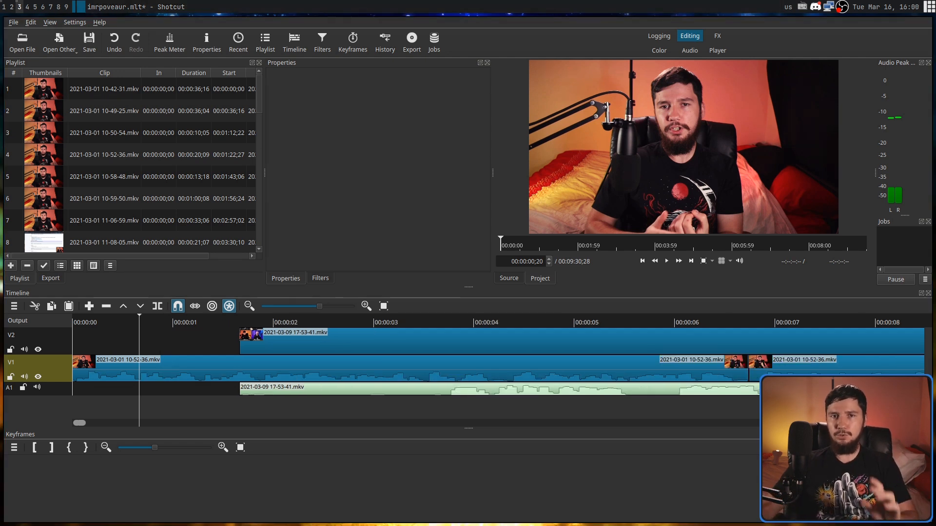
click(157, 323)
key(space)
mouse_move(369, 340)
mouse_down()
mouse_move(406, 344)
mouse_move(352, 347)
mouse_move(374, 350)
mouse_up()
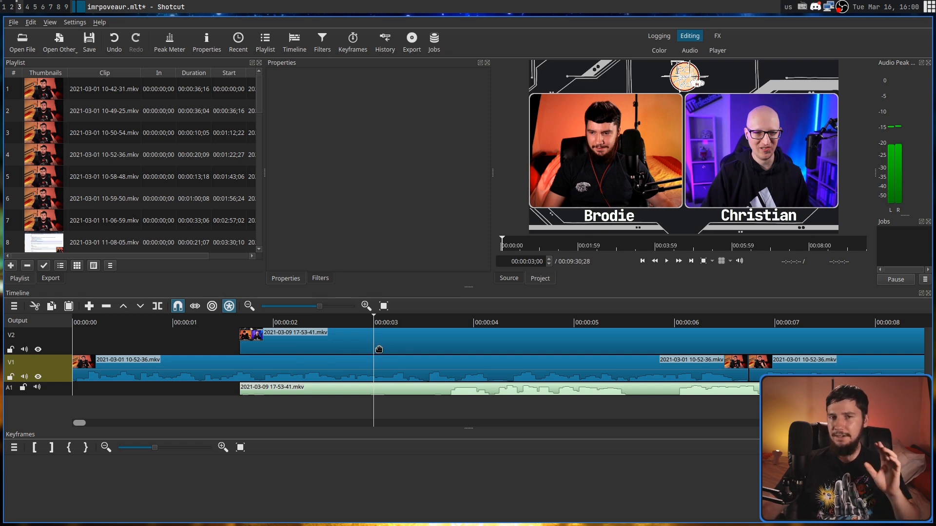
drag(399, 327, 542, 334)
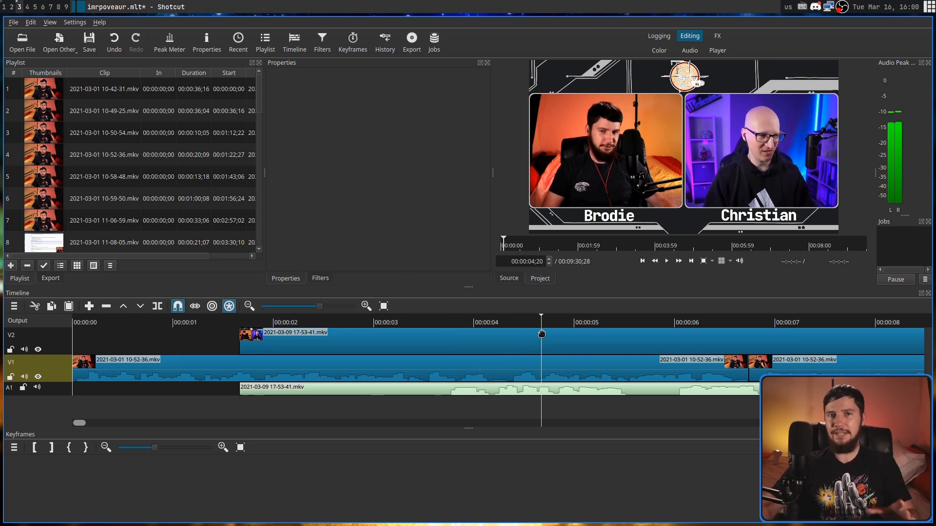
click(542, 334)
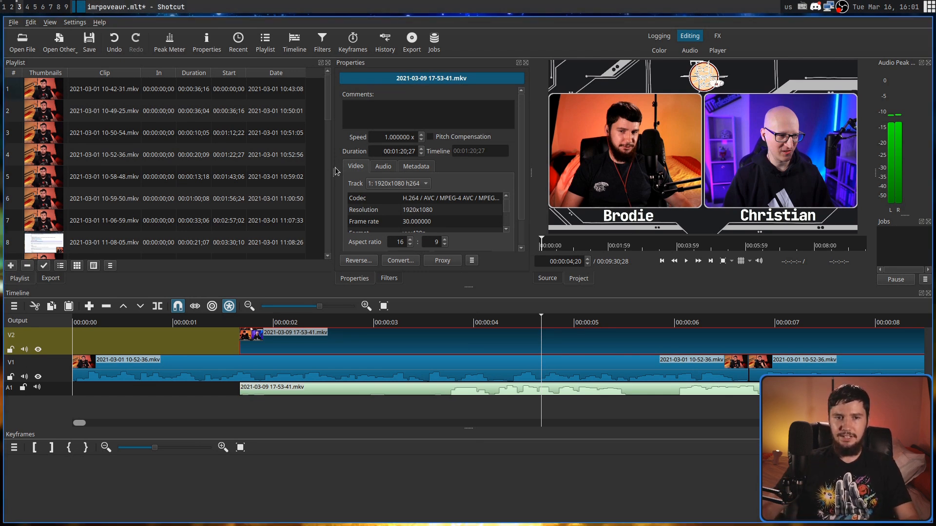
drag(335, 173, 320, 148)
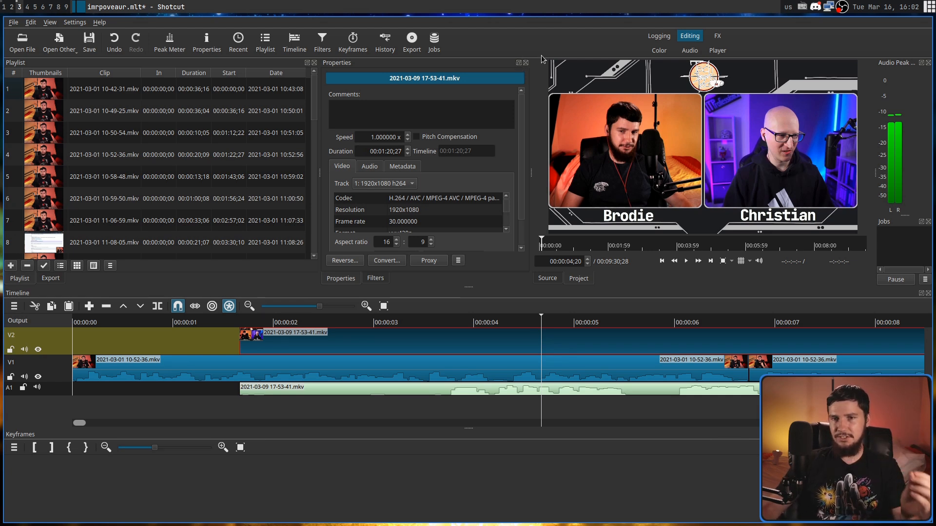
- Look through the Audio, FX and Color layouts, comparing the Color layout with Editing, and return to the Editing layout
click(697, 51)
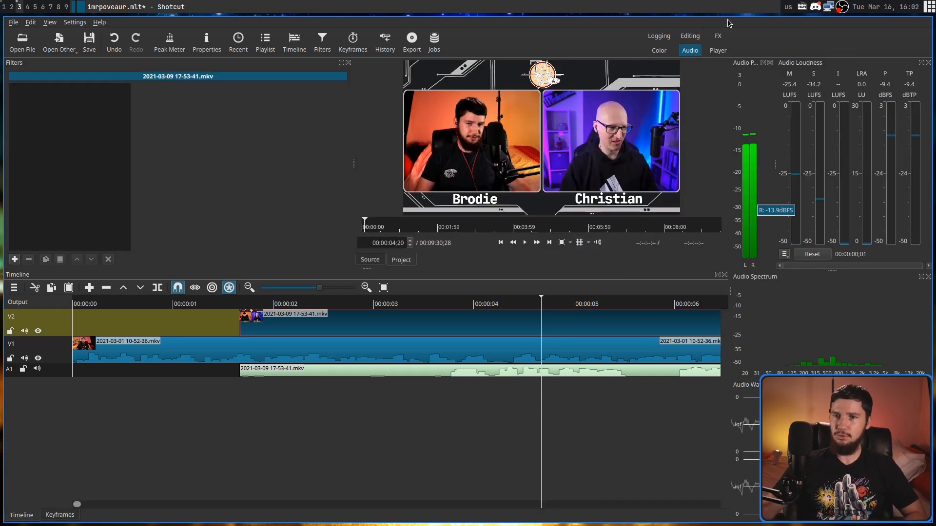
click(719, 36)
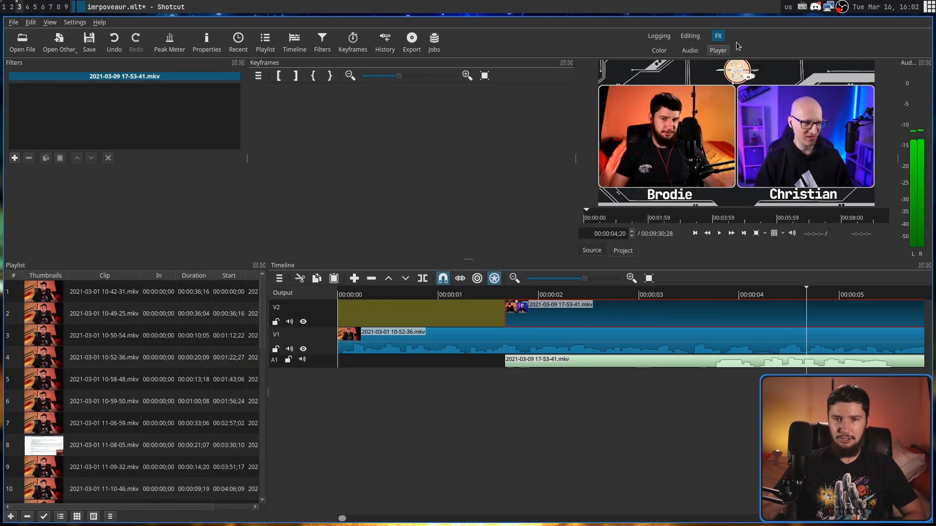
click(657, 50)
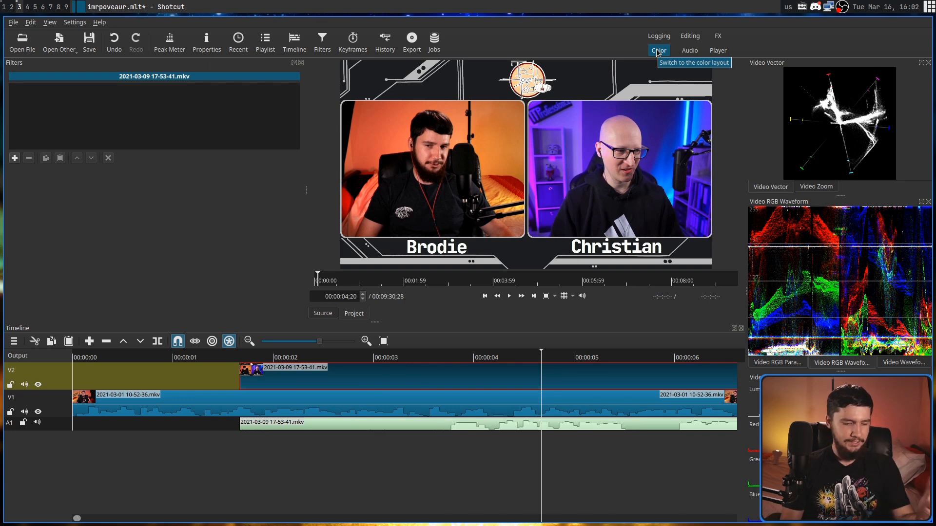
click(698, 37)
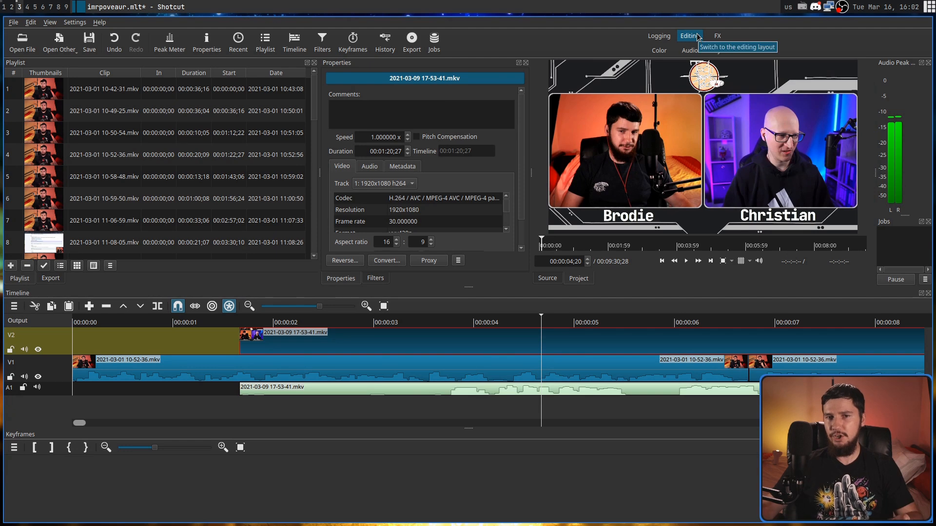
click(663, 52)
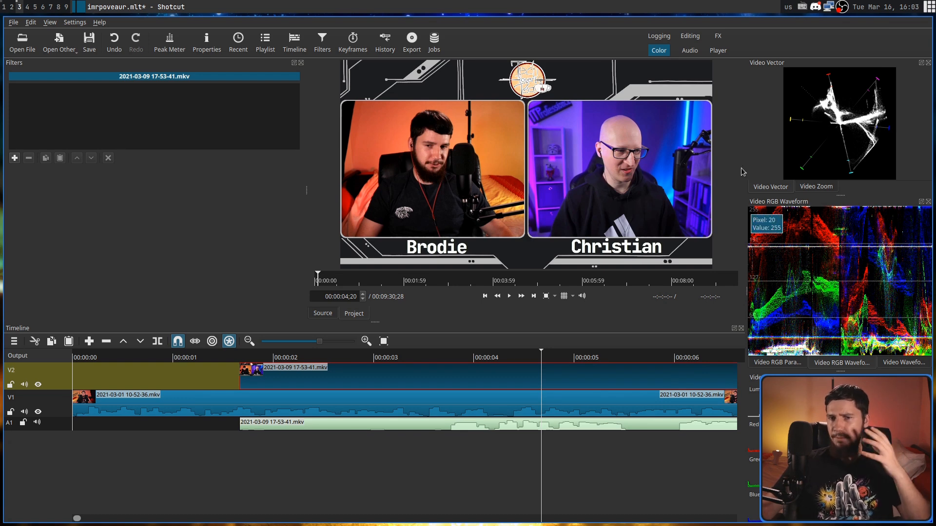
key(alt+2)
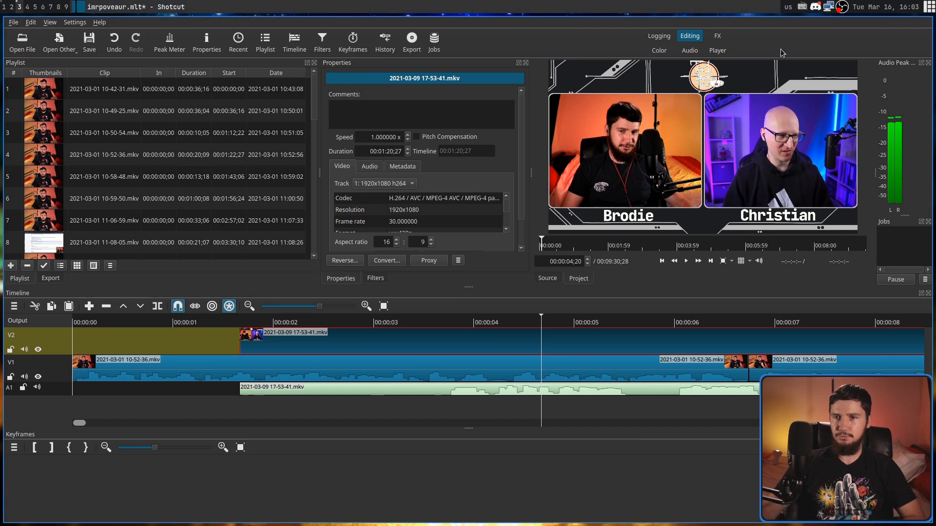
- Show the Video RGB Waveform panel in the Editing layout, move it to the Properties area and widen that area
right_click(831, 47)
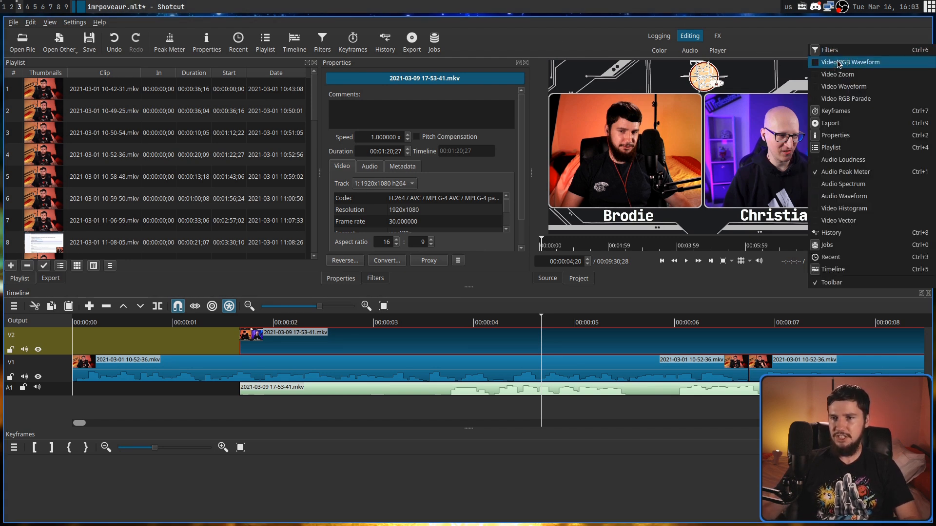
click(839, 62)
drag(874, 294, 463, 68)
drag(530, 101, 576, 101)
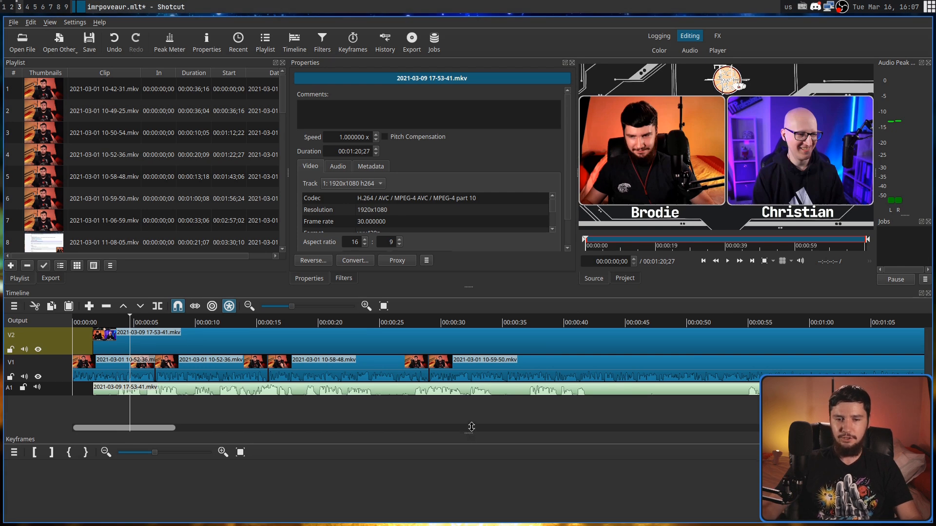
- Reduce the timeline panel's height, scroll down through its tracks and restore the panel's height
drag(472, 433, 471, 388)
drag(926, 349, 929, 365)
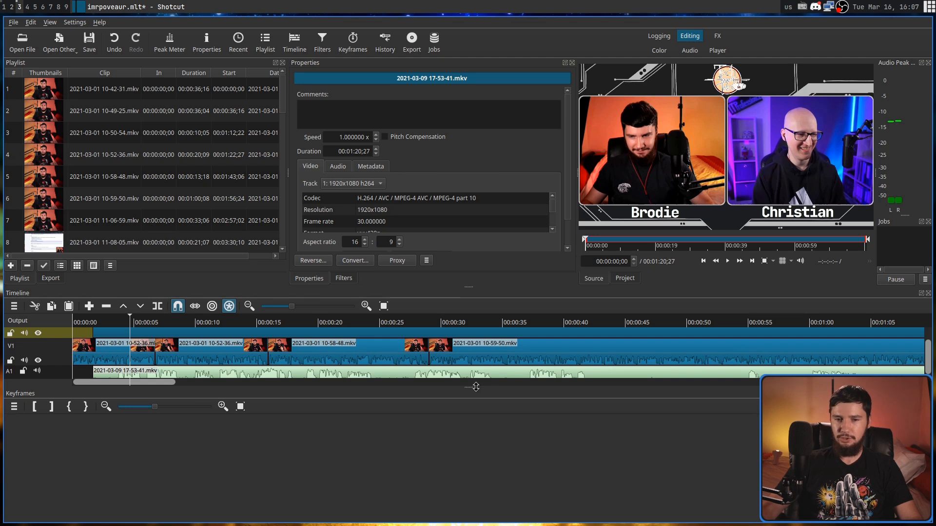
drag(473, 388, 470, 428)
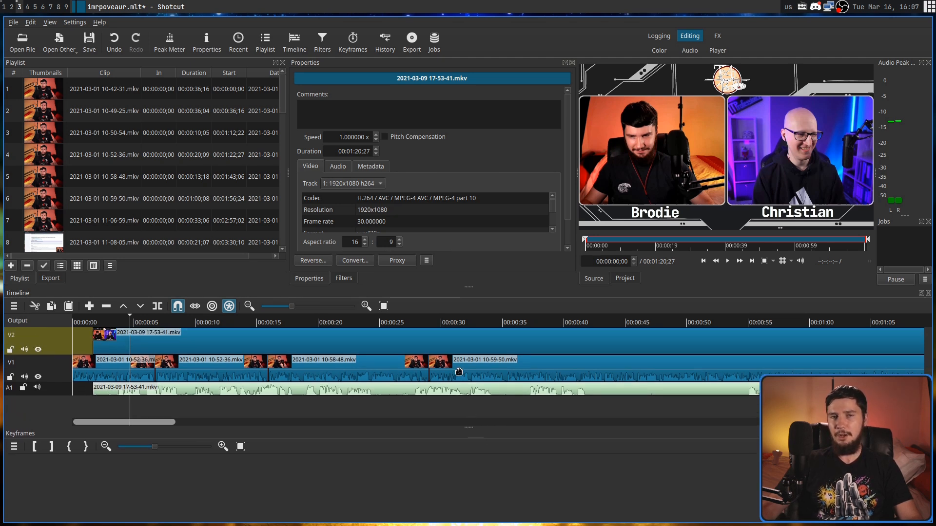
- Examine the clips on all timeline tracks at different scroll positions and zoom levels
scroll(459, 372, down, 8)
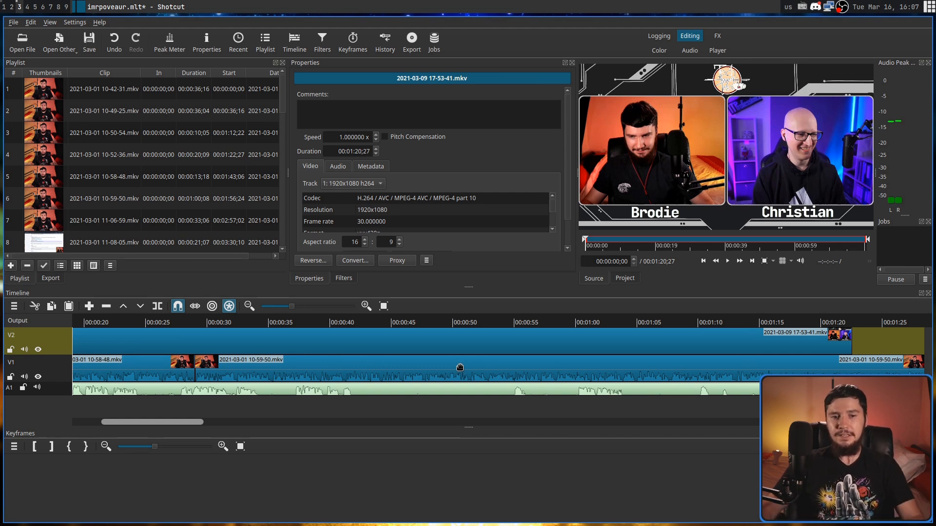
scroll(460, 367, up, 8)
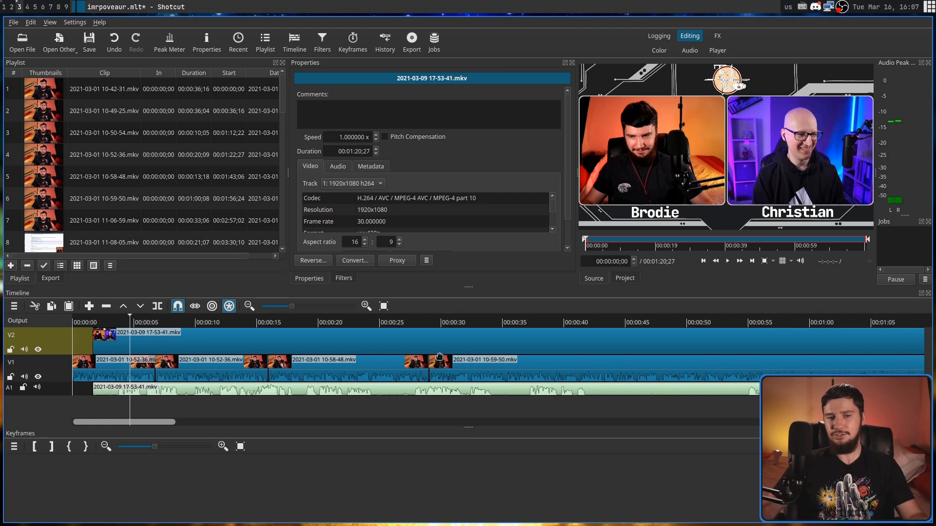
scroll(438, 364, up, 2)
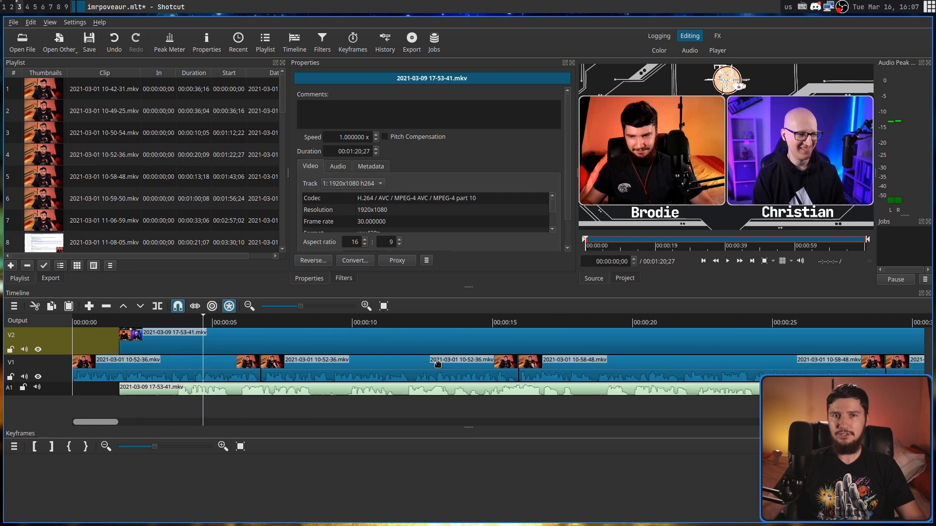
scroll(438, 363, down, 6)
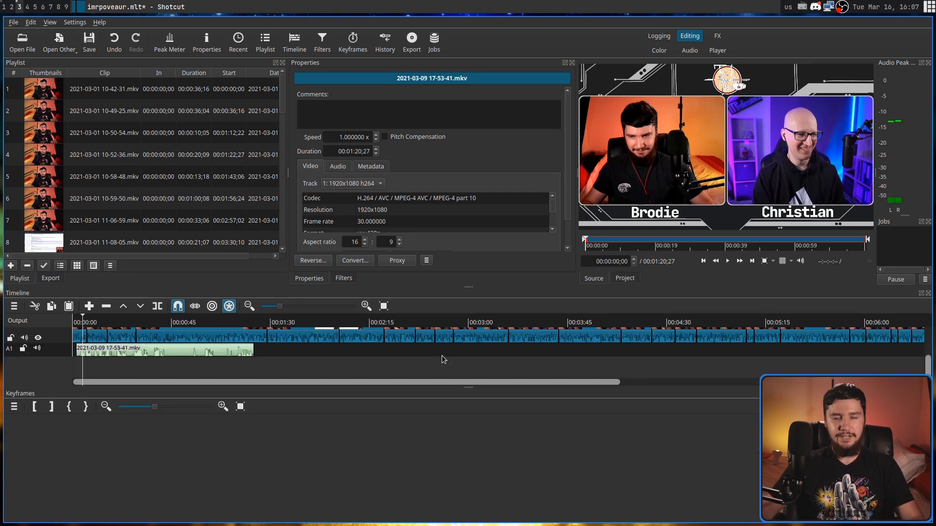
scroll(442, 355, up, 2)
scroll(442, 355, down, 2)
scroll(441, 355, up, 2)
scroll(442, 355, down, 2)
scroll(443, 360, up, 2)
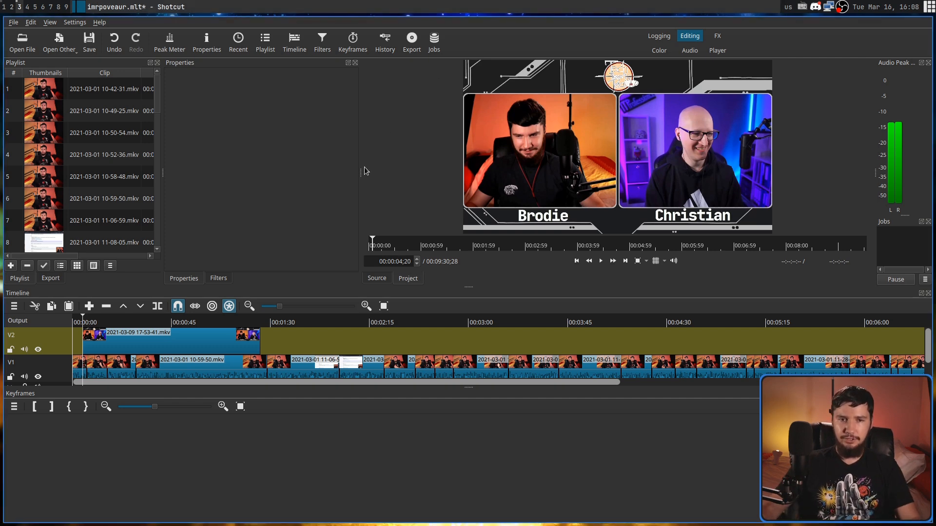
- Resize the panels to give the Properties panel more width and the timeline more height, shrinking the preview and keyframes areas
drag(359, 173, 595, 263)
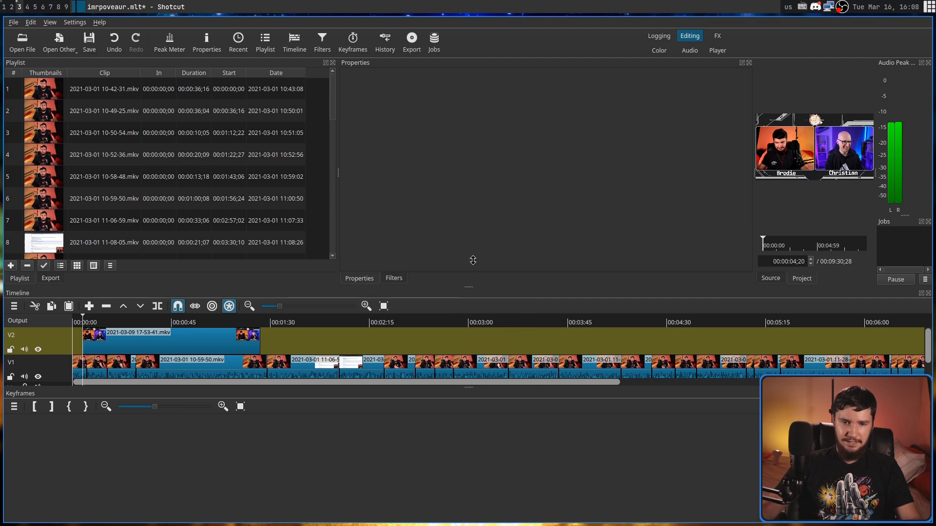
drag(471, 292, 465, 219)
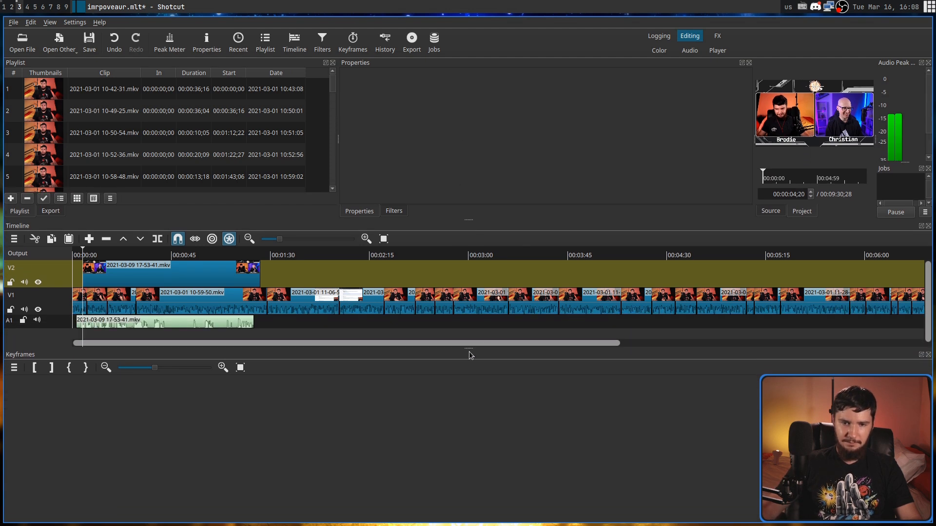
drag(470, 358, 469, 505)
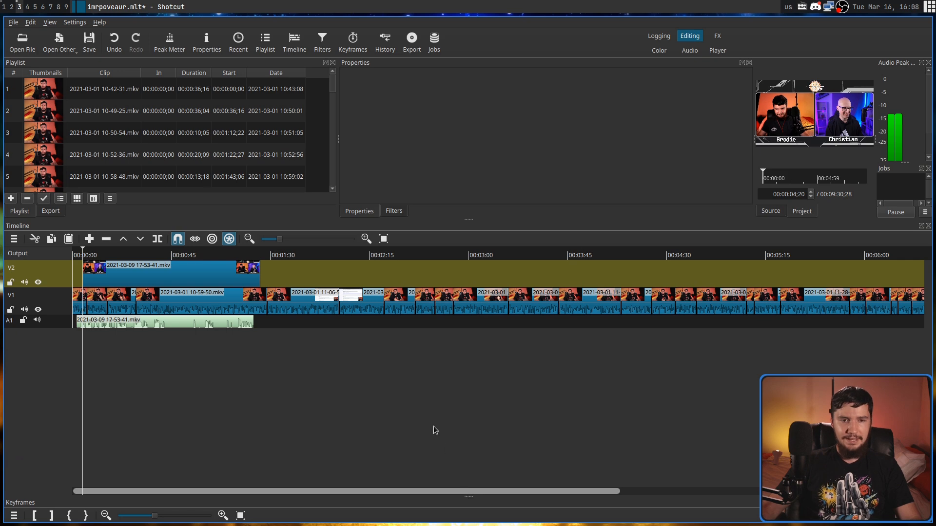
- Quit Shotcut without saving the changes to the project
key(ctrl+q)
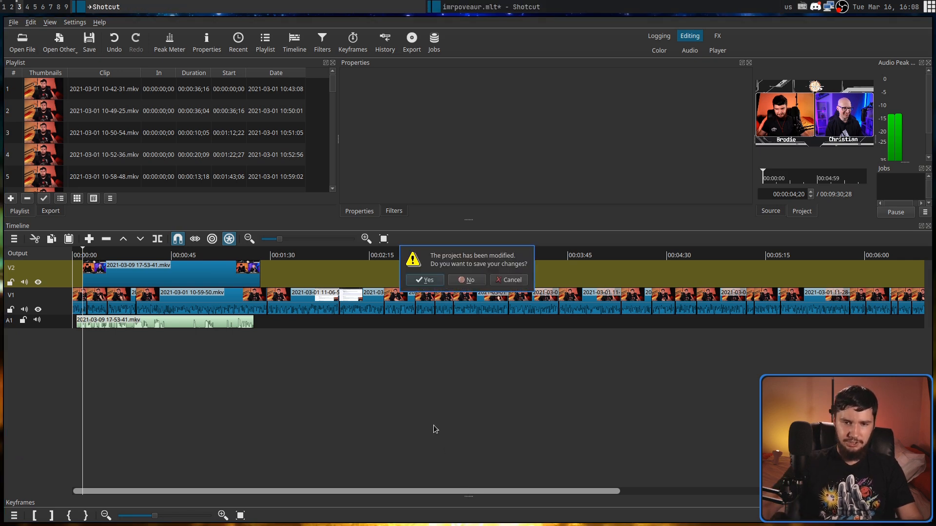
click(475, 281)
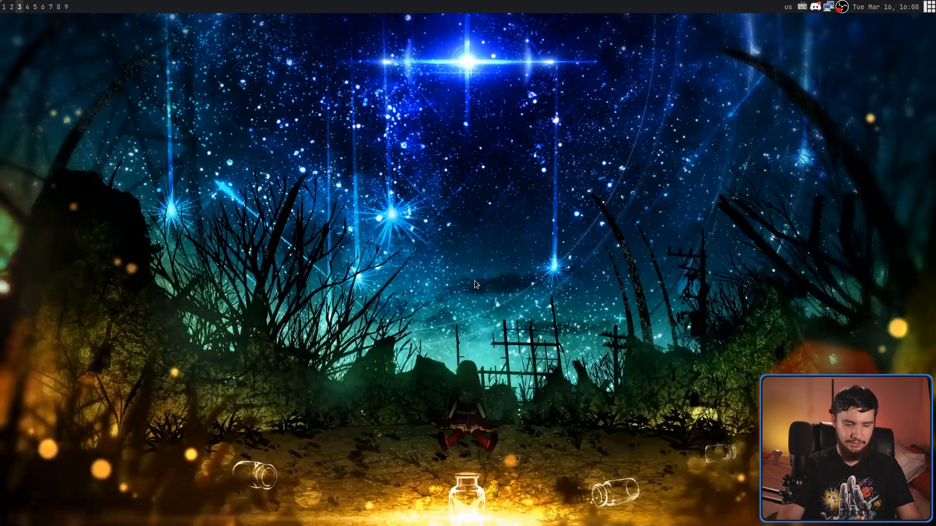
- Relaunch Shotcut and add the 2021-03-16 recordings to the empty project's playlist
key(super+d)
text(shotcut)
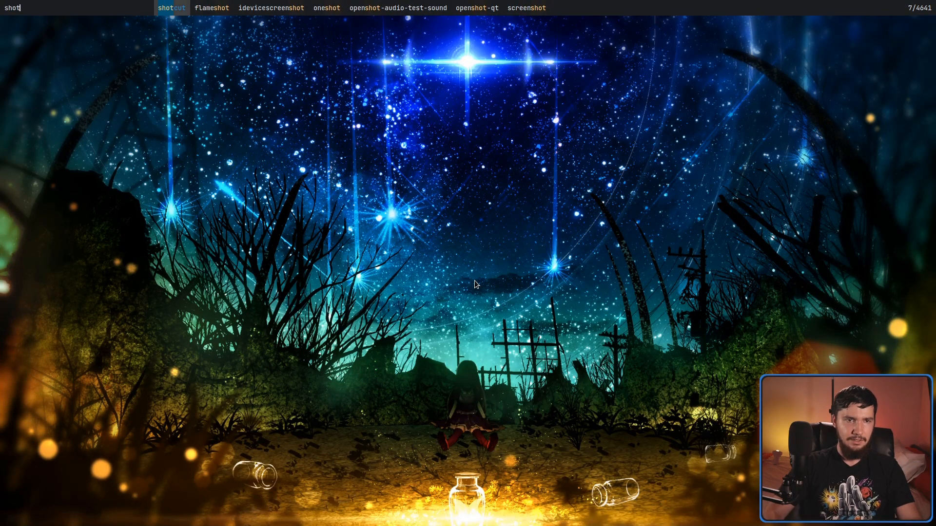
key(Return)
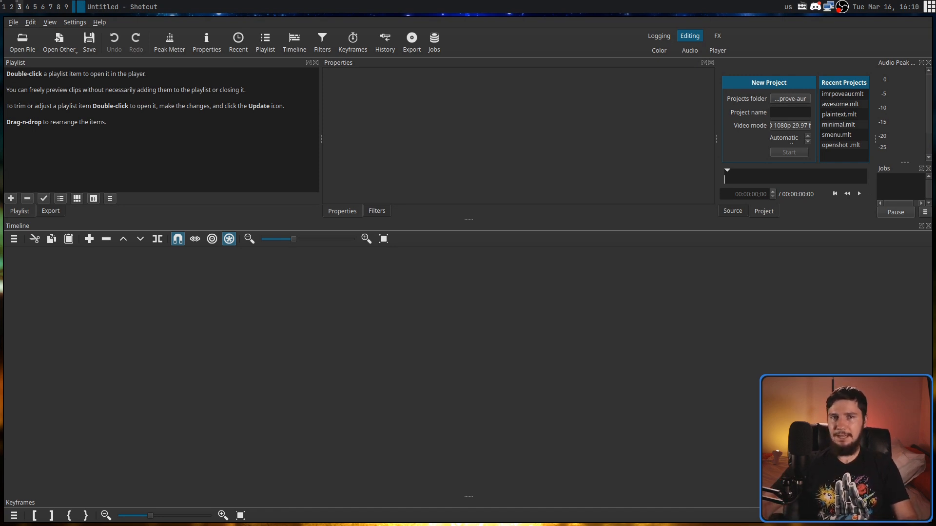
drag(138, 101, 136, 95)
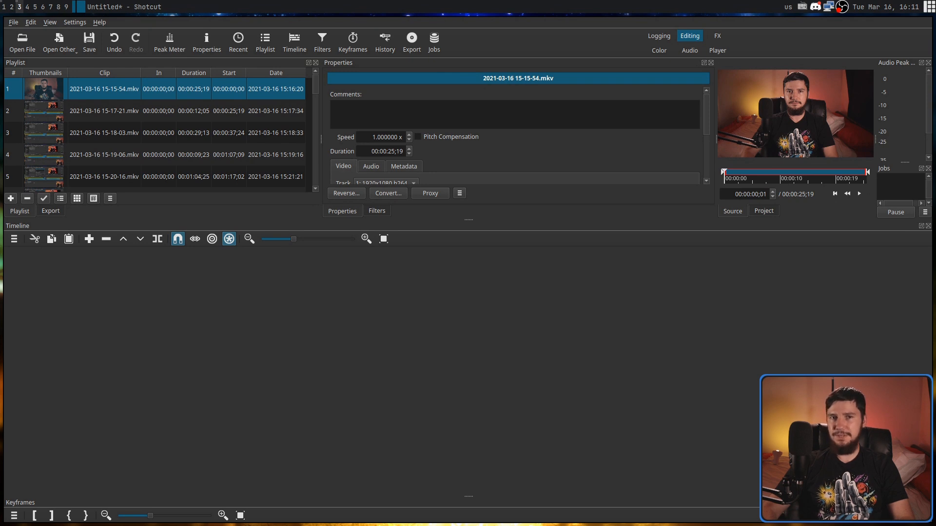
- Open Shotcut's online keyboard shortcut reference from its help resources
click(104, 23)
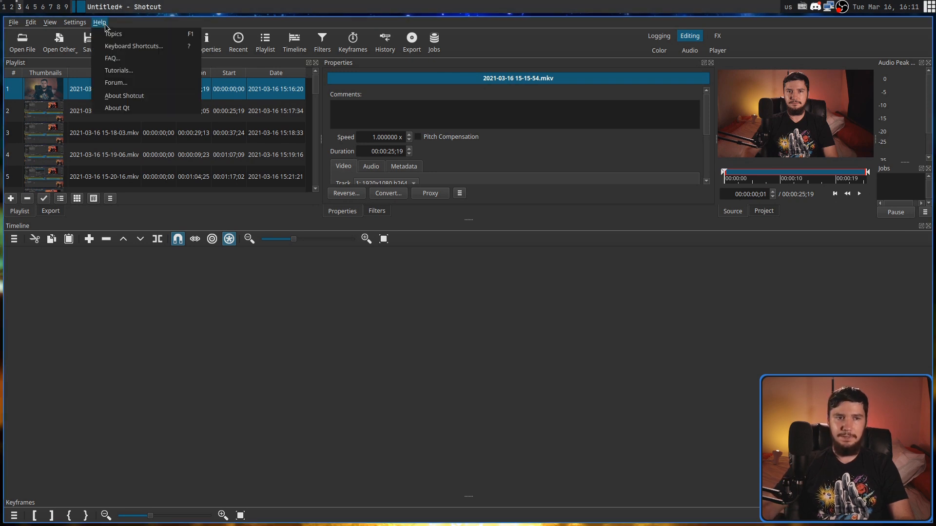
click(126, 47)
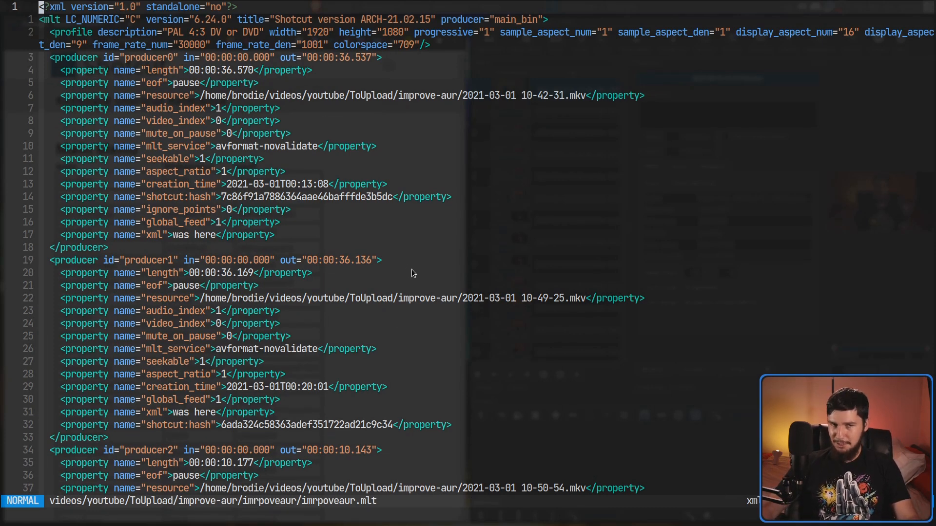
- Take the text editor showing imrpoveaur.mlt out of full screen and switch Shotcut to full screen
key(super+f)
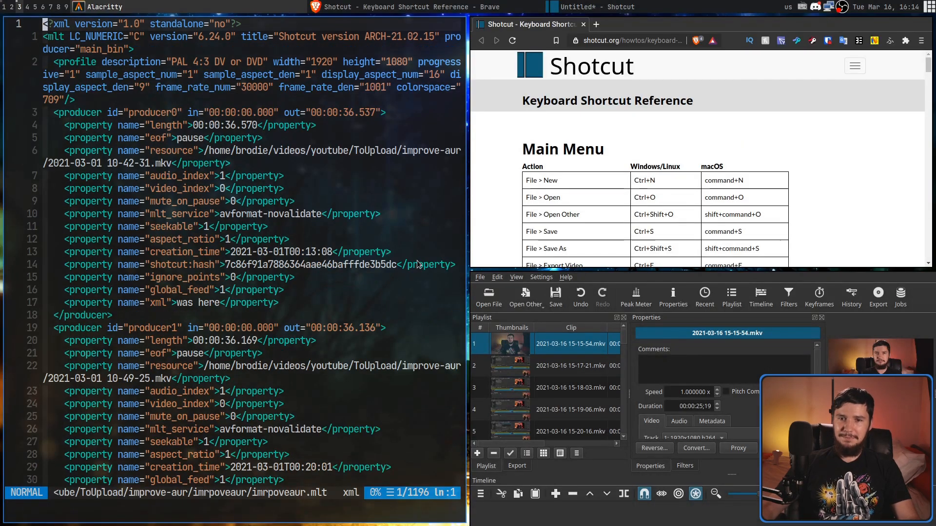
key(super+f)
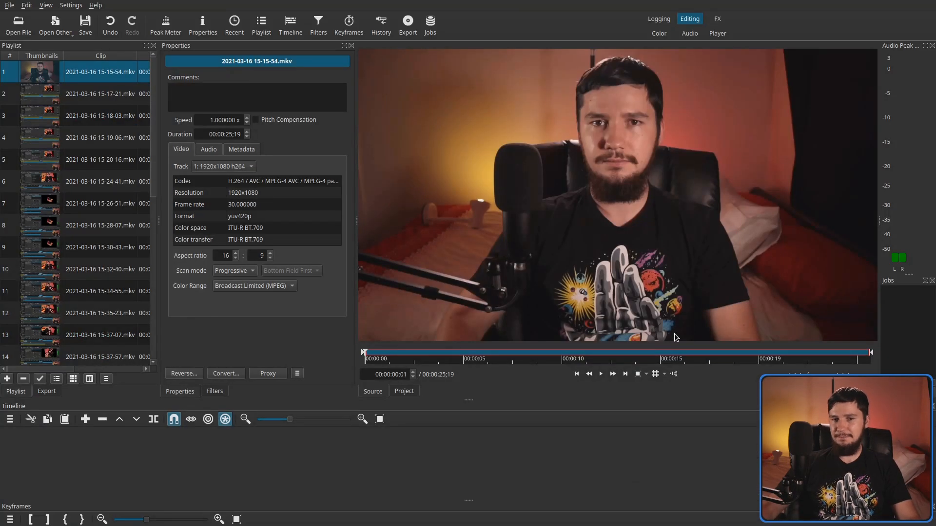